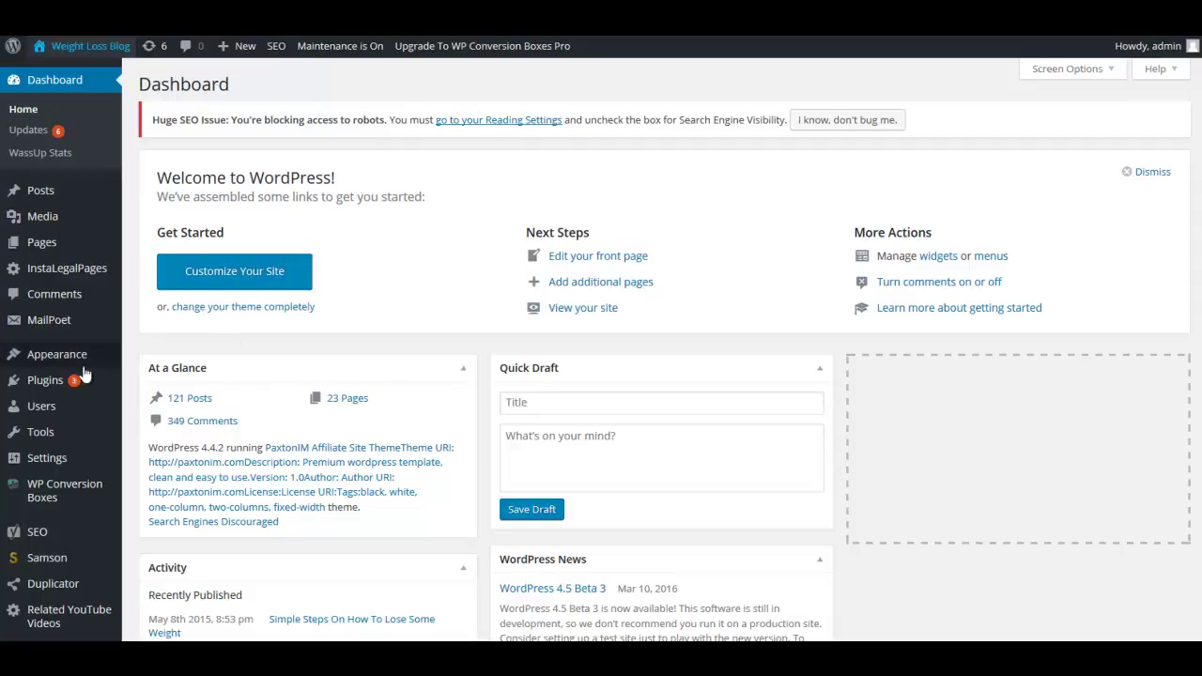
- Examine the list of installed plugins and the slider and product banners on the site's front page
left_click(45, 380)
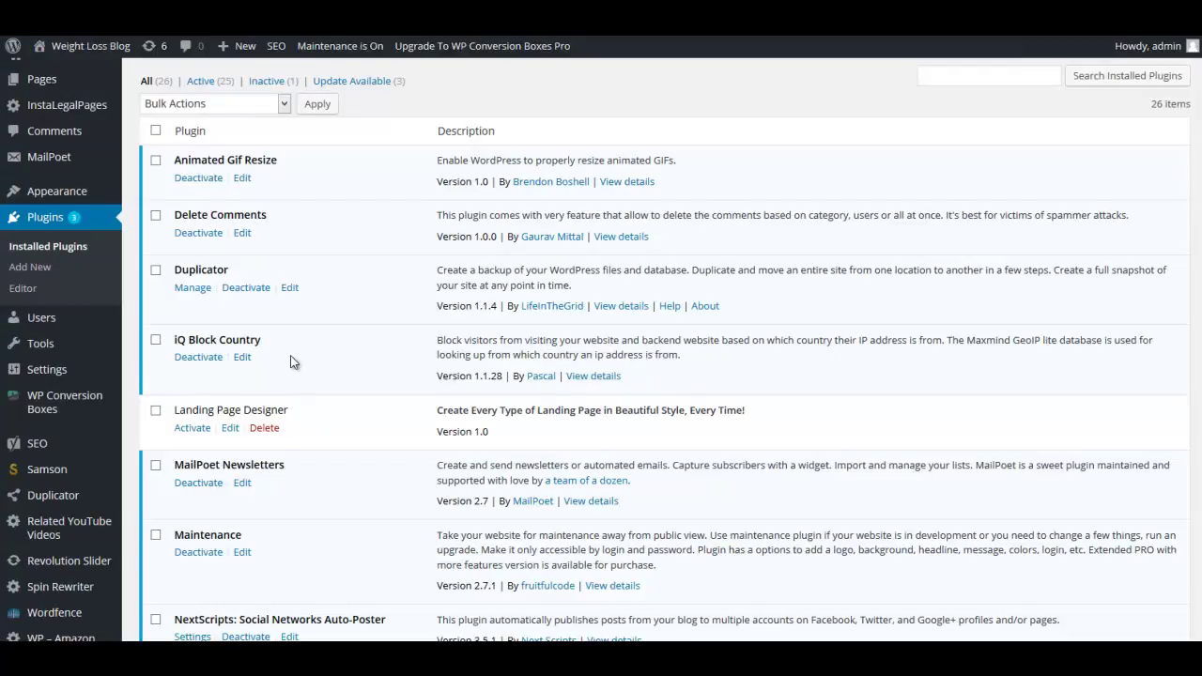
scroll(291, 362, "down", 5)
scroll(294, 374, "down", 10)
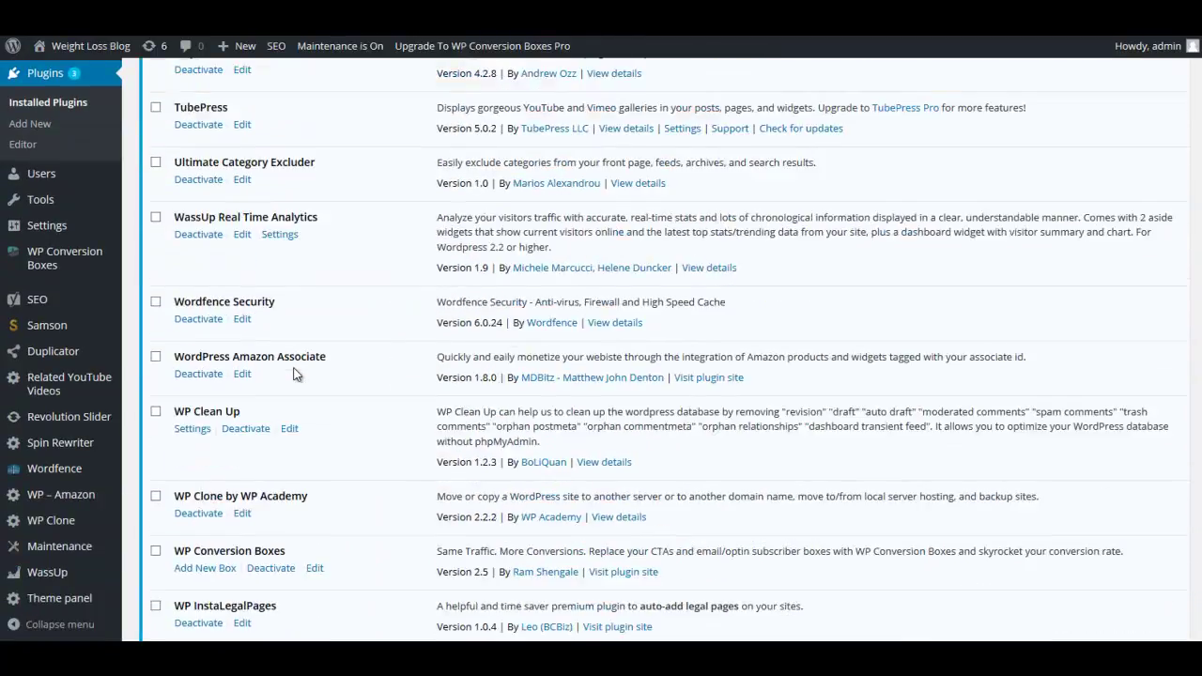
scroll(295, 373, "down", 1)
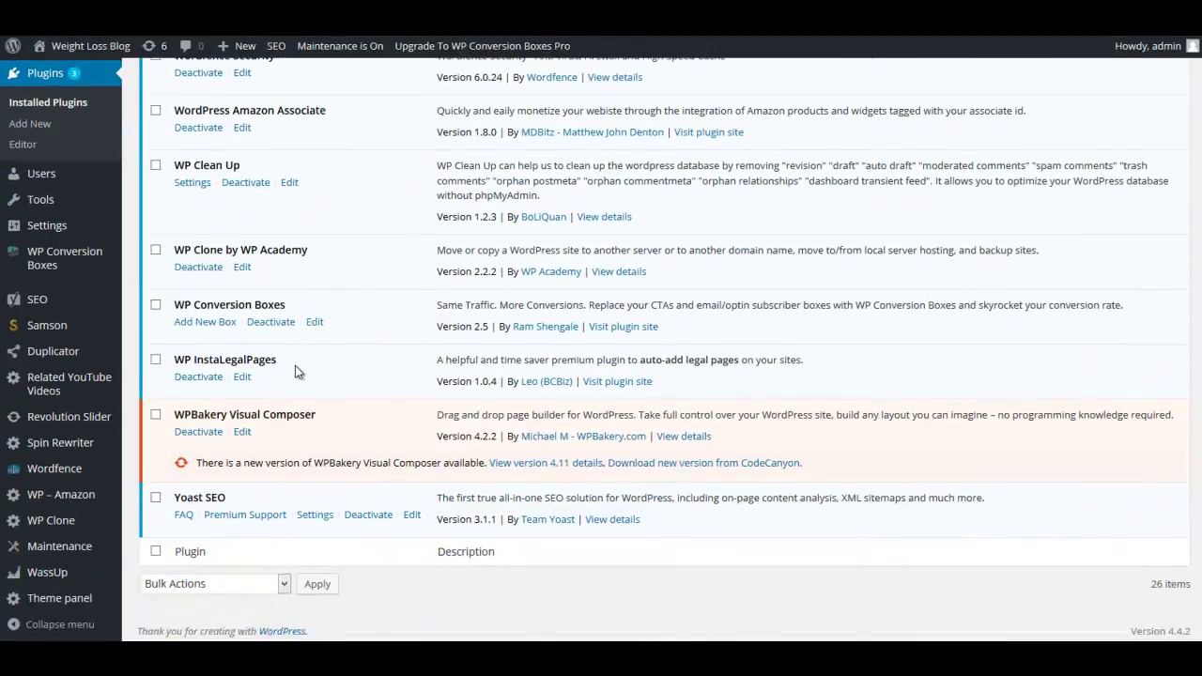
scroll(295, 366, "up", 9)
scroll(295, 361, "up", 7)
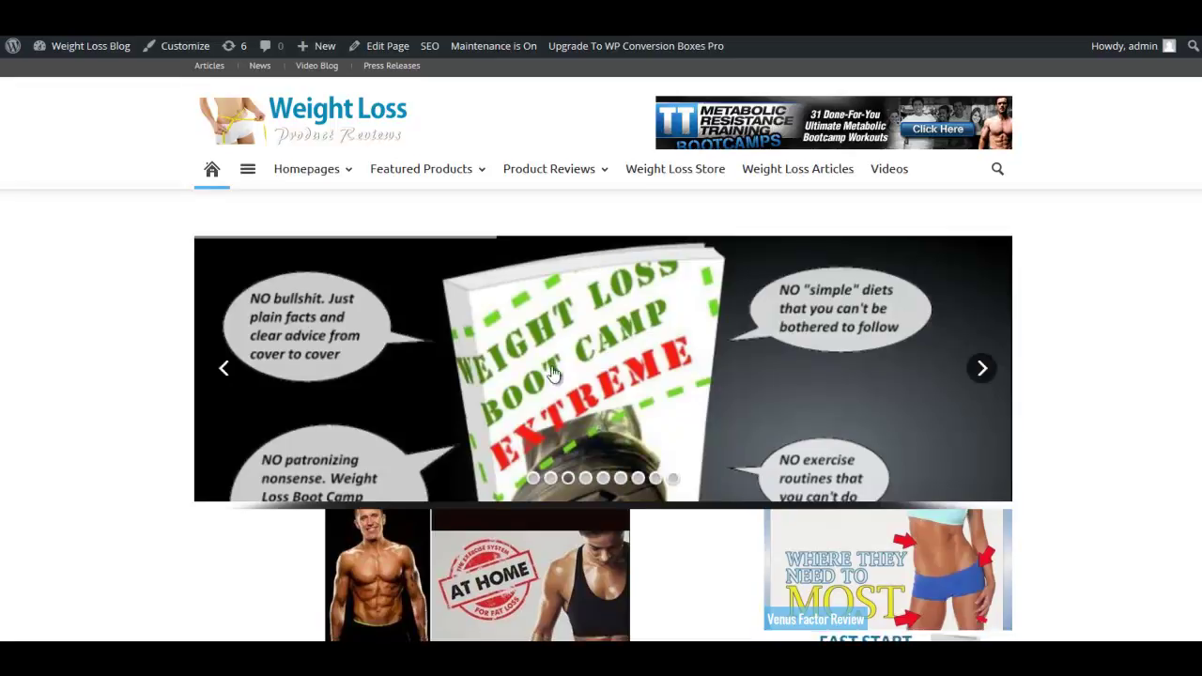
scroll(553, 374, "down", 2)
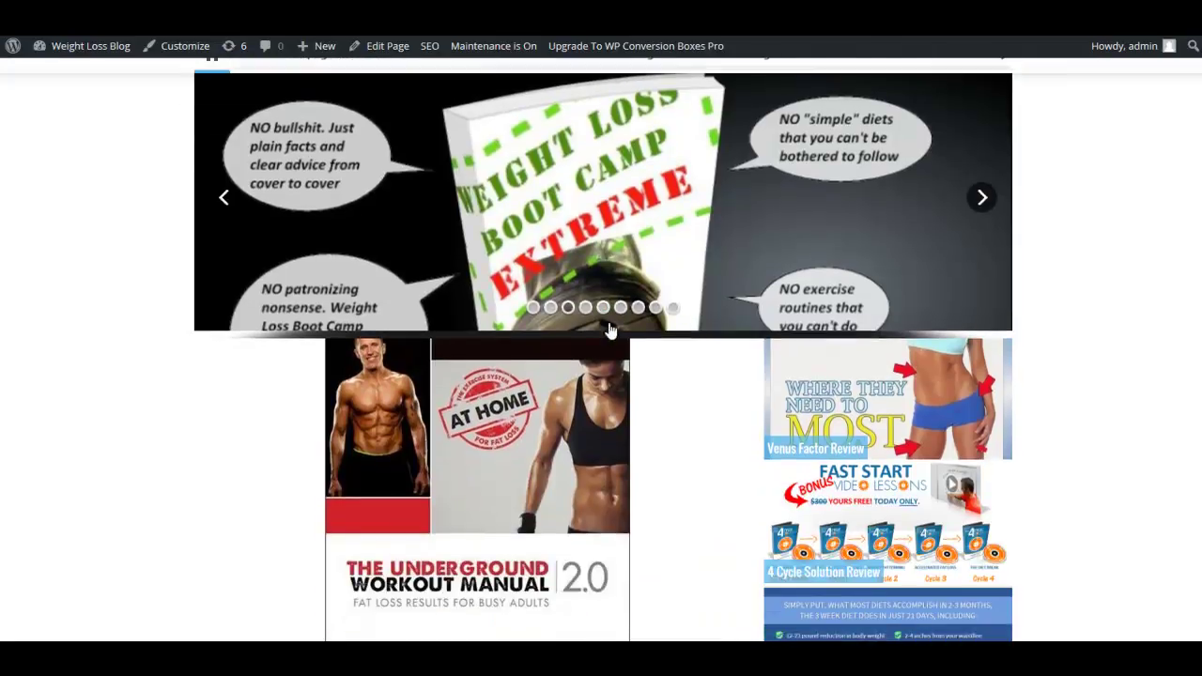
scroll(608, 334, "up", 2)
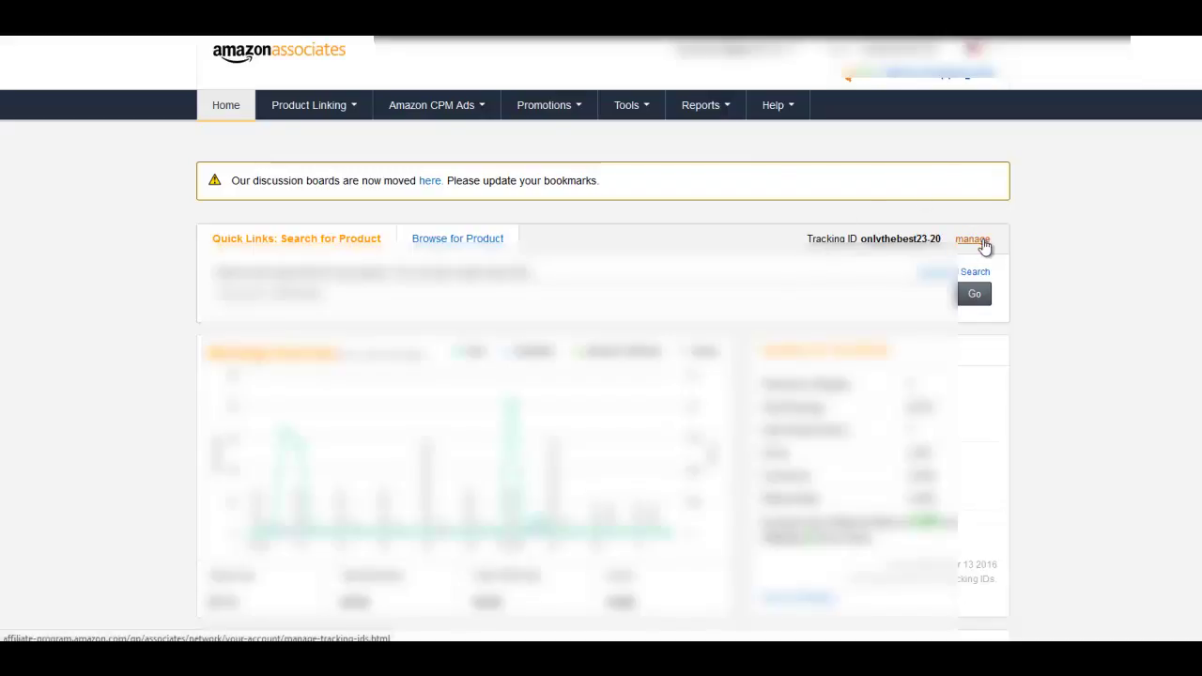
- Switch to Amazon Associates and add the new tracking ID fatlosstoday23 to the account
left_click(972, 240)
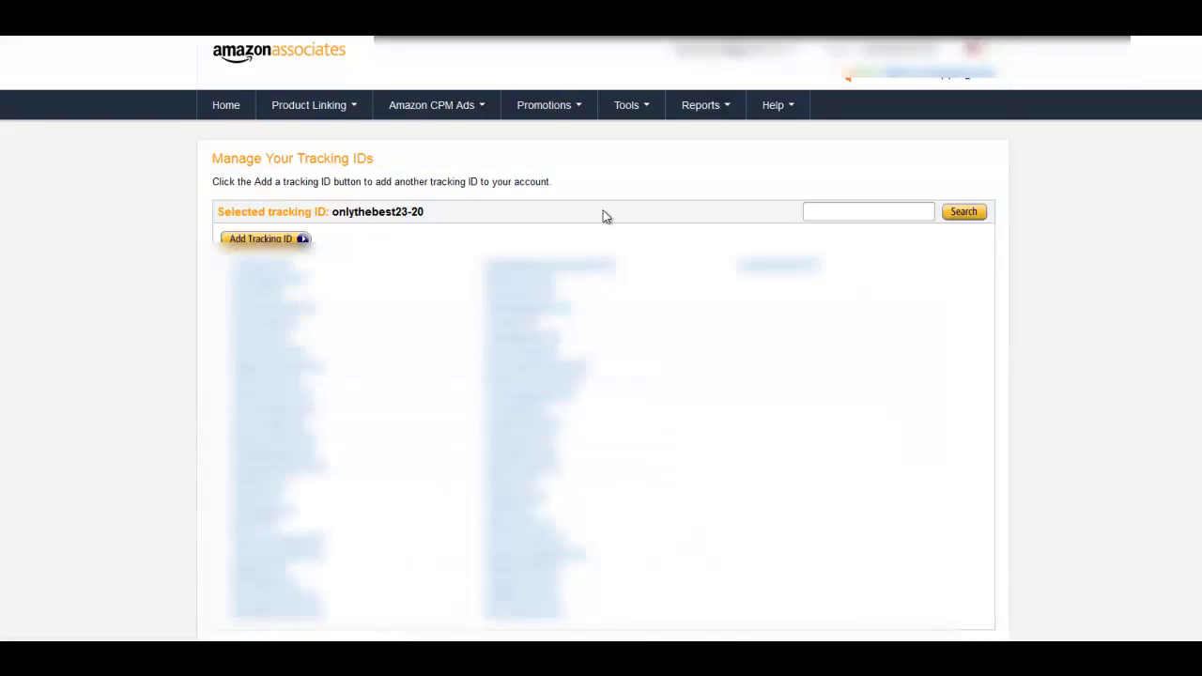
left_click(258, 241)
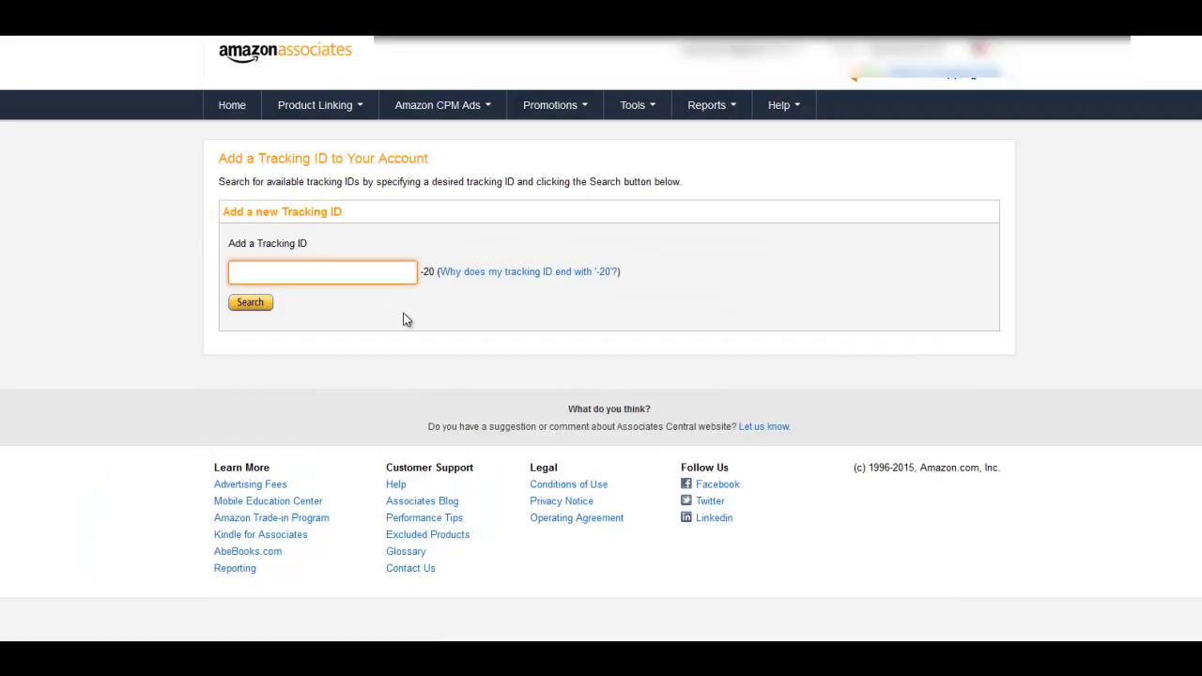
type("fatl")
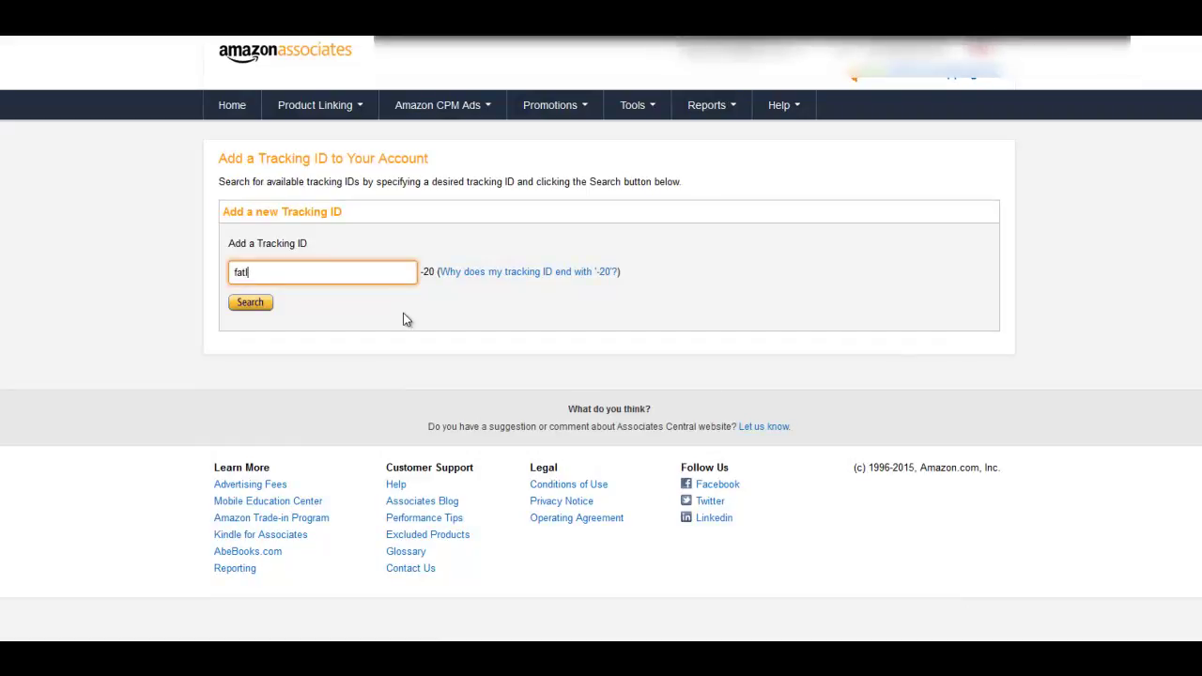
type("osstoday23")
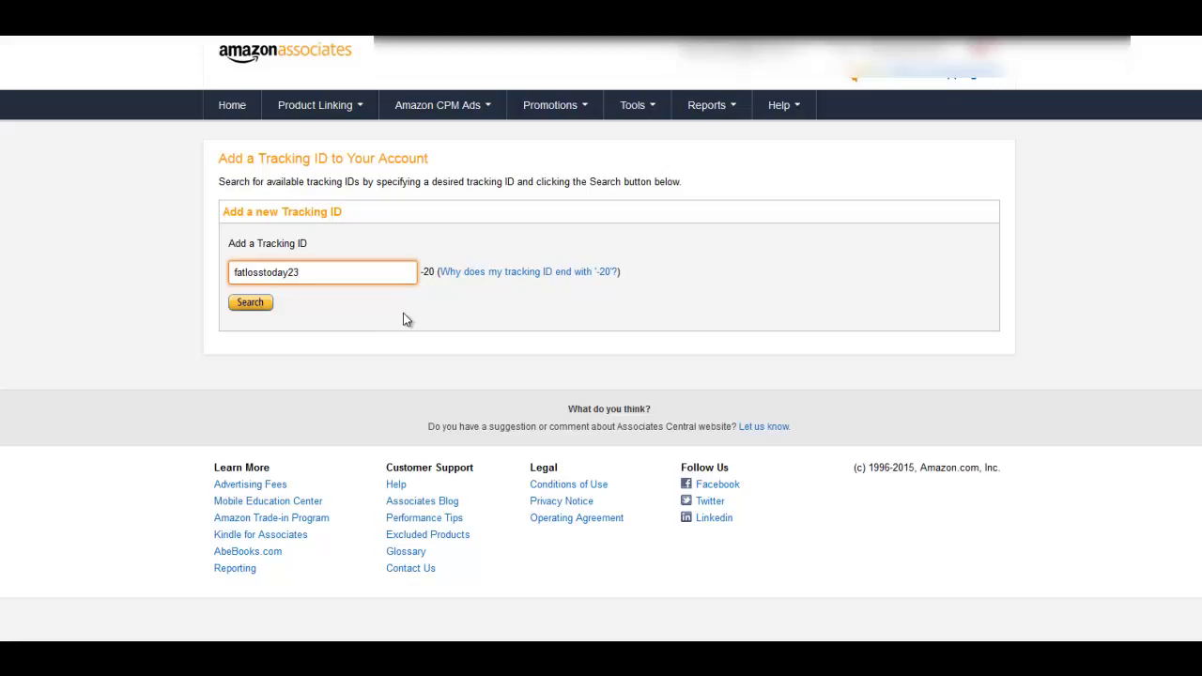
left_click(250, 303)
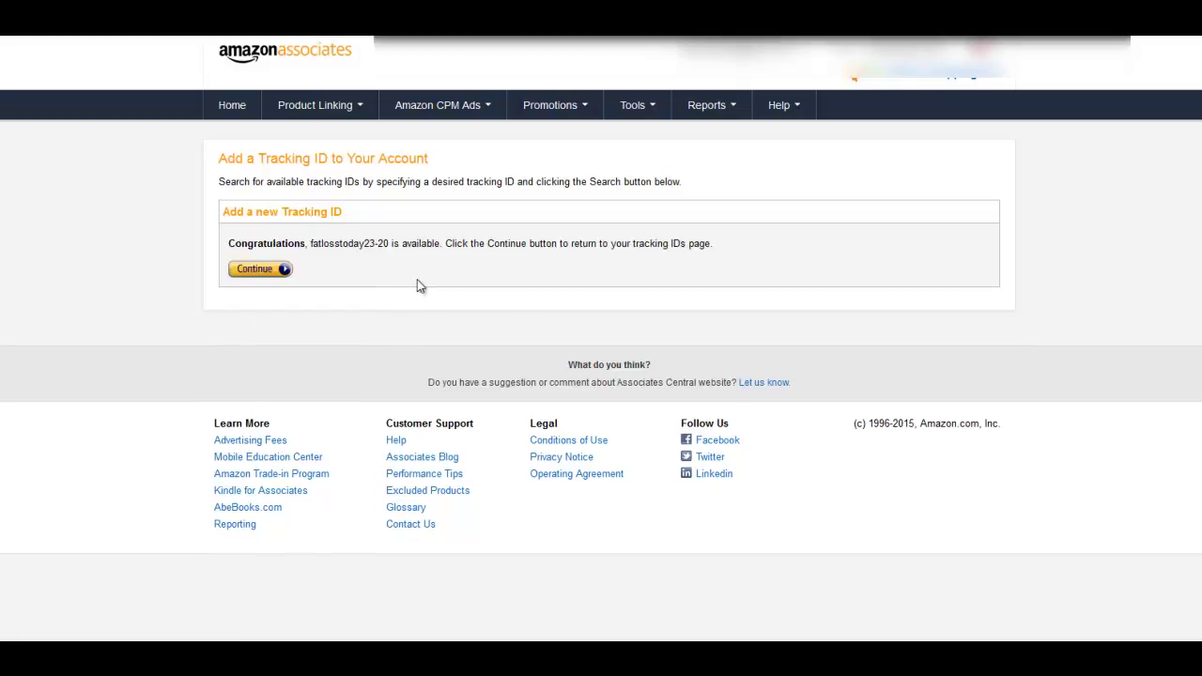
left_click_drag(311, 243, 391, 246)
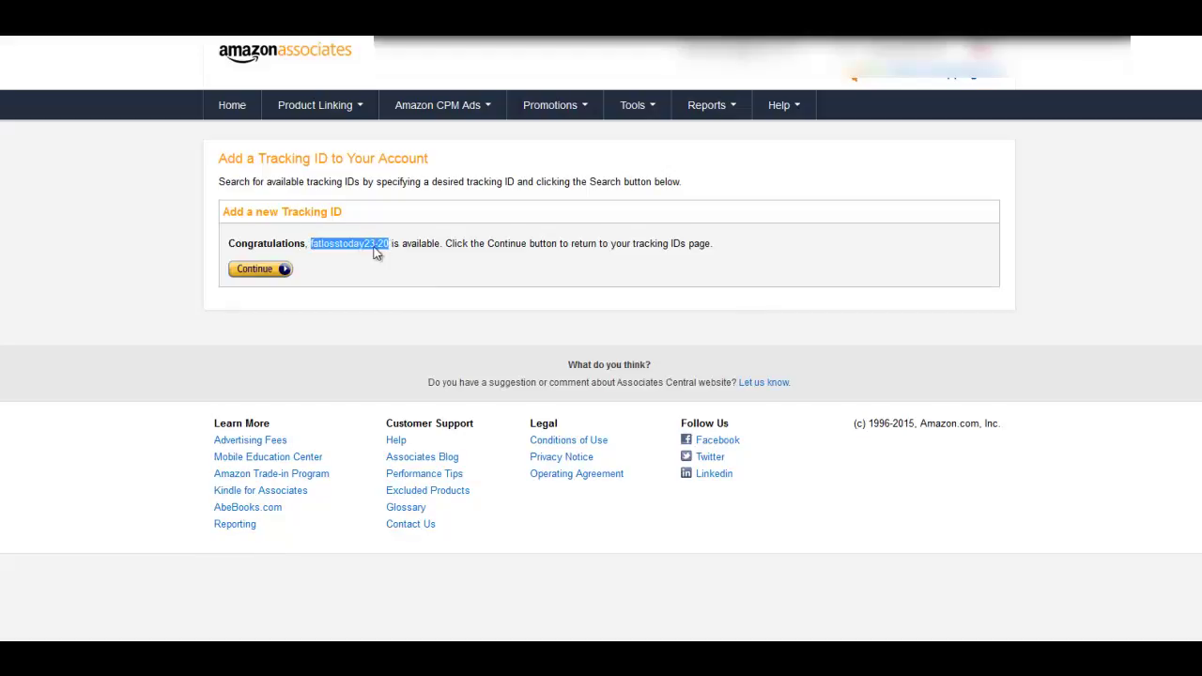
left_click(254, 271)
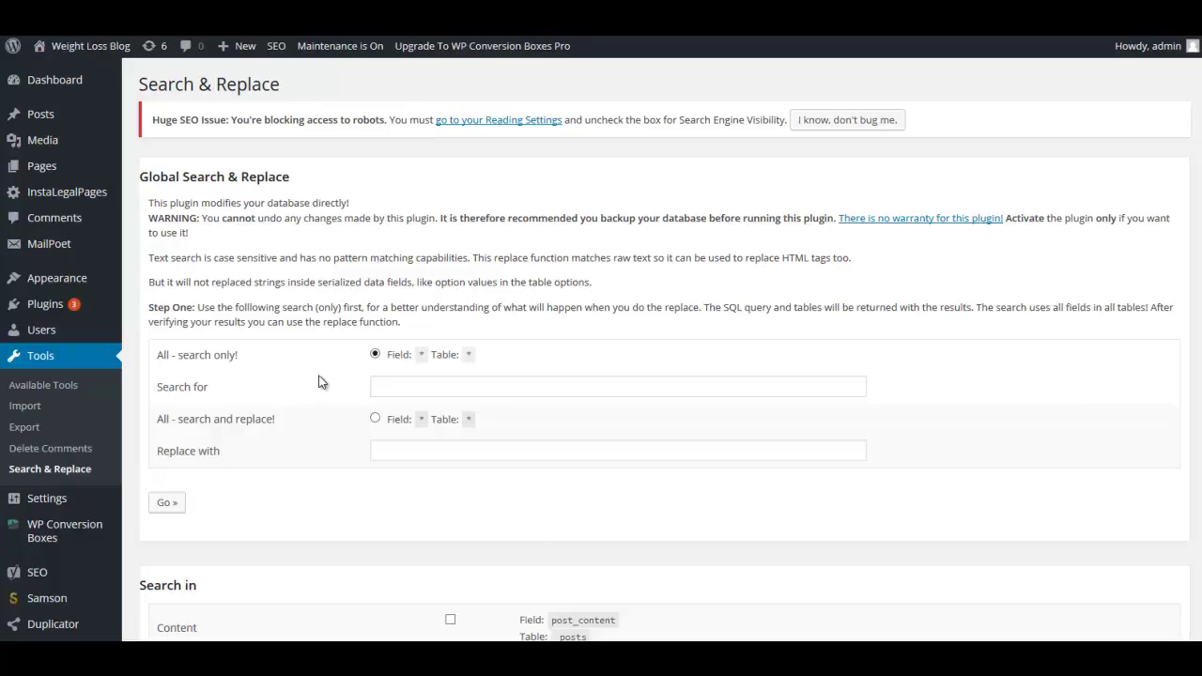
- In WordPress's Search & Replace tool, include Content, GUID, Titles, Excerpts and Metadata in the search
scroll(322, 383, "down", 4)
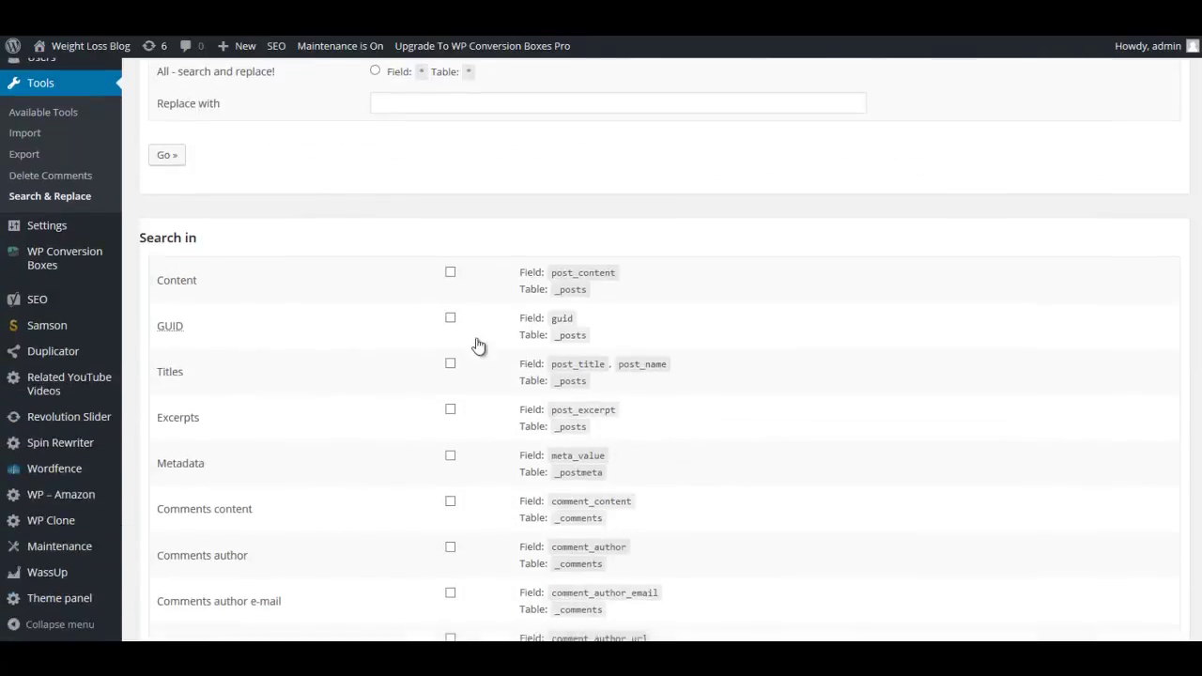
left_click(450, 275)
left_click(451, 319)
left_click(451, 365)
left_click(450, 410)
left_click(450, 456)
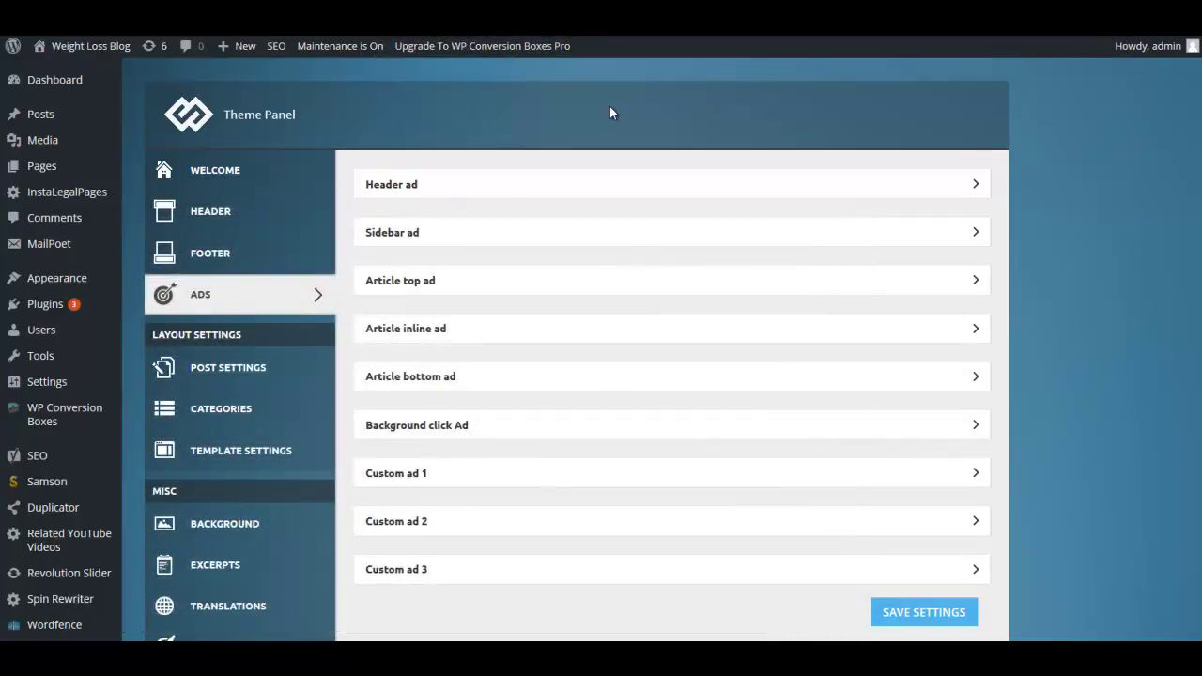
- Stop discouraging search engines from indexing the site in the Reading settings and save the changes
scroll(94, 385, "down", 1)
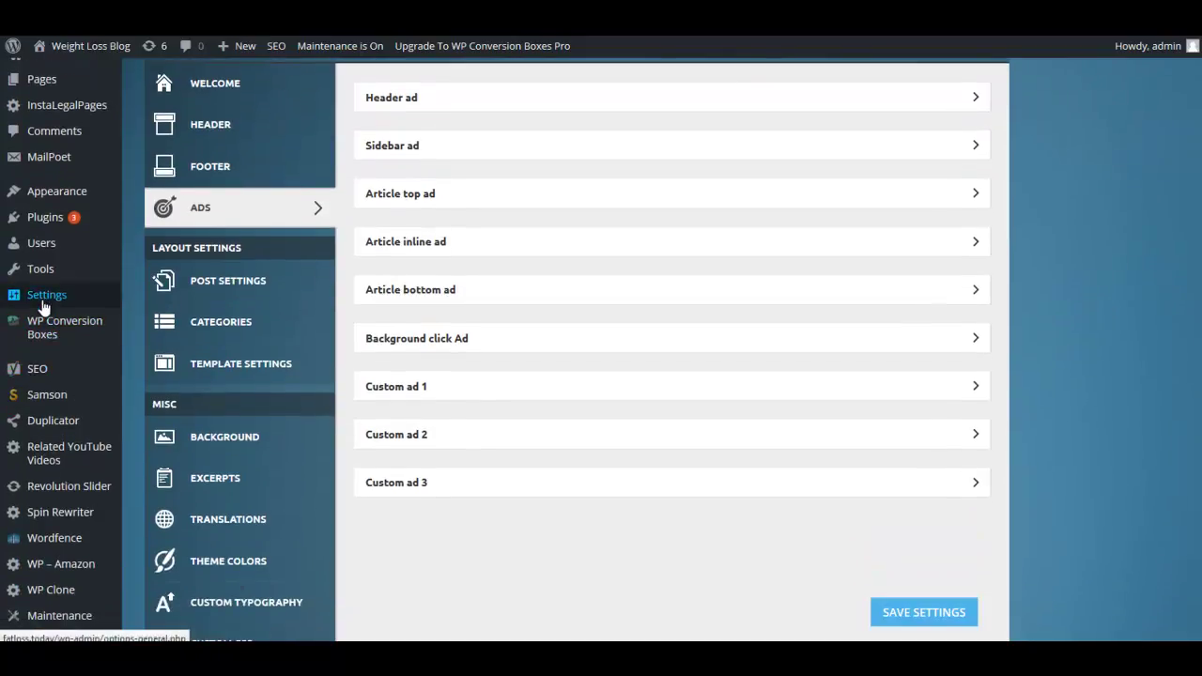
mouse_move(43, 307)
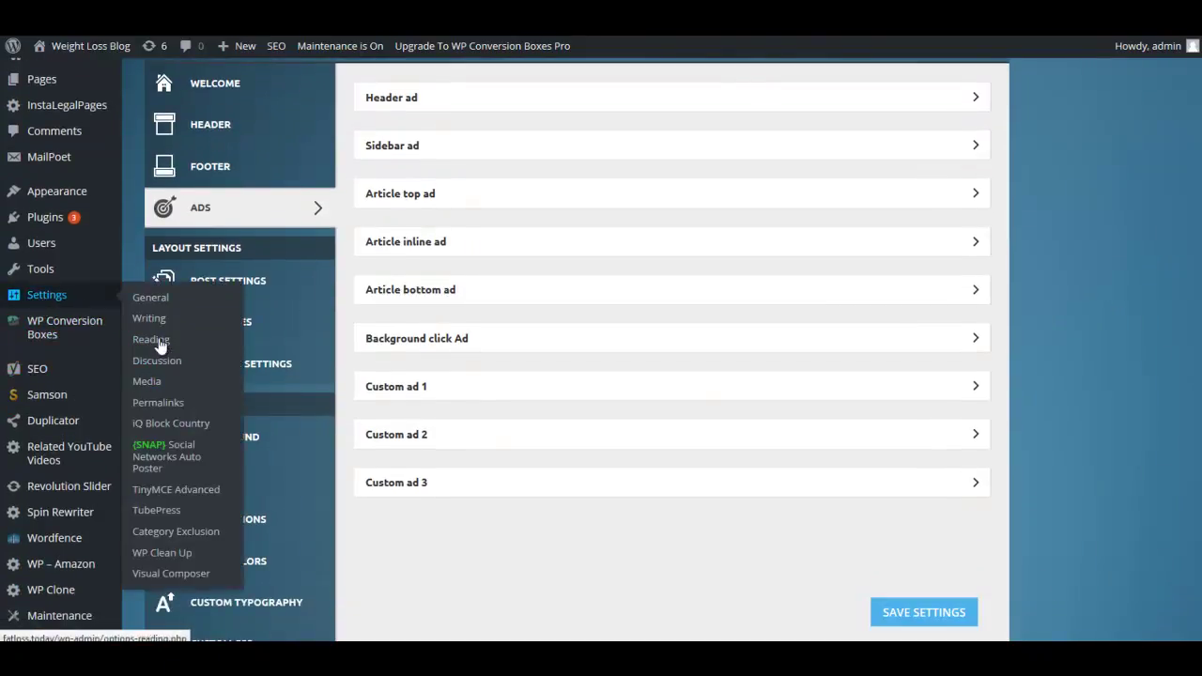
left_click(154, 342)
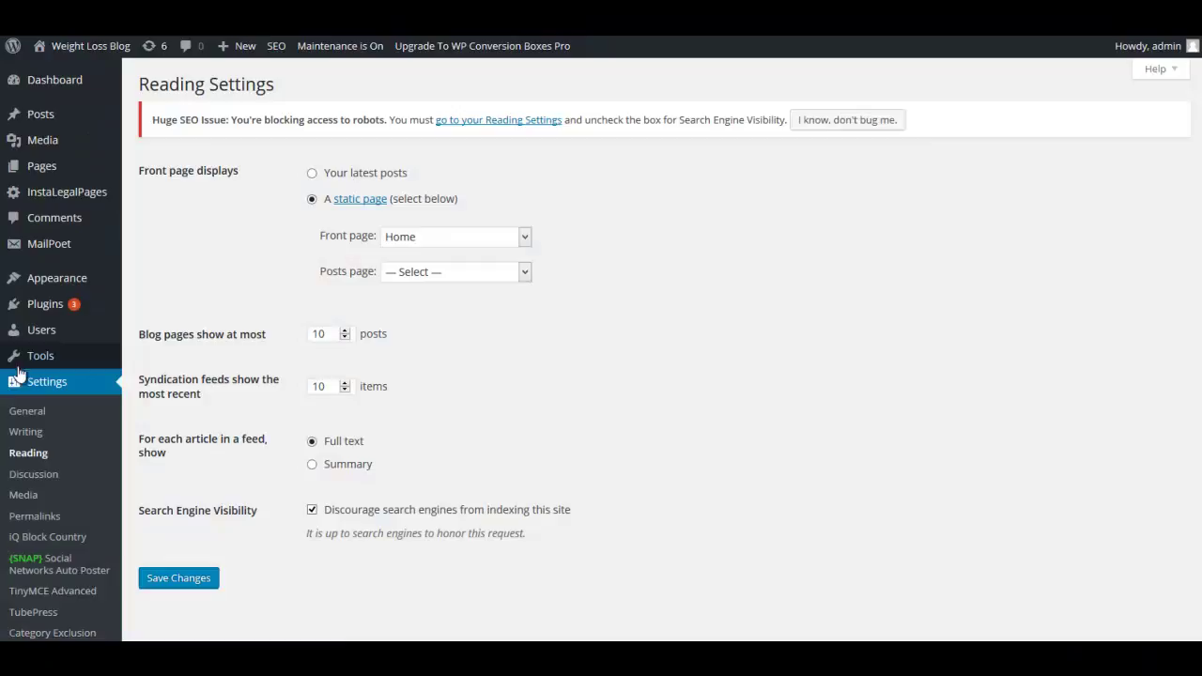
scroll(404, 451, "down", 2)
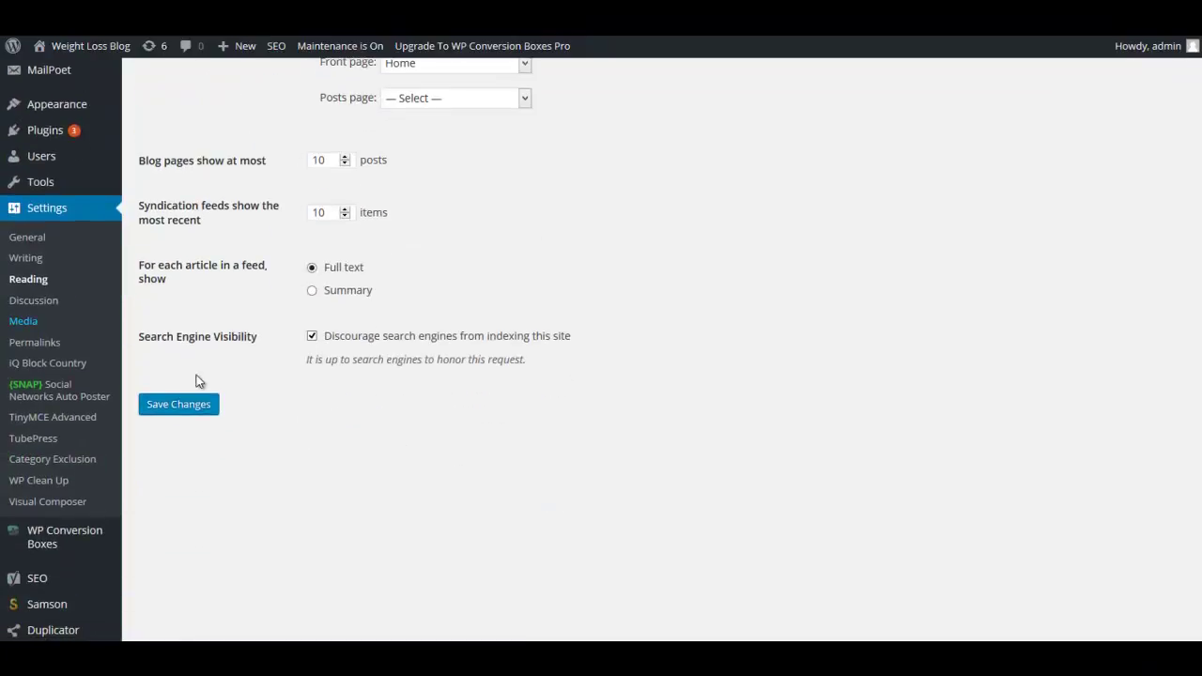
left_click(312, 337)
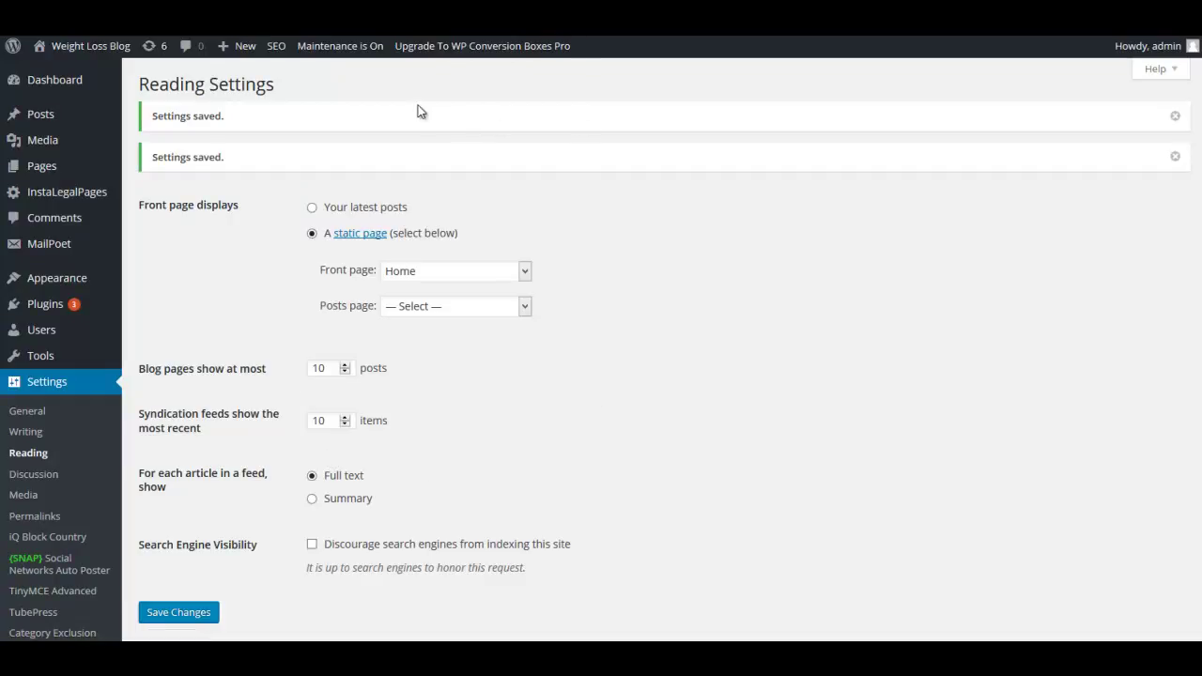
- Turn the site's maintenance mode off and save the Maintenance plugin's settings
scroll(310, 234, "down", 5)
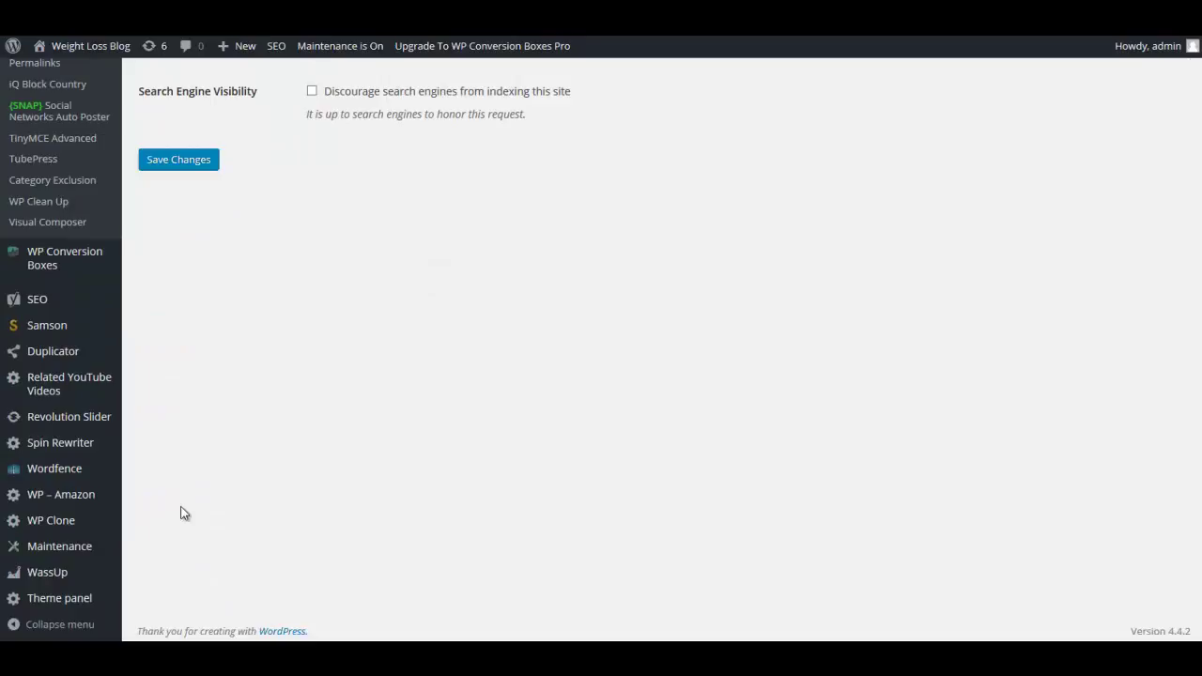
left_click(62, 550)
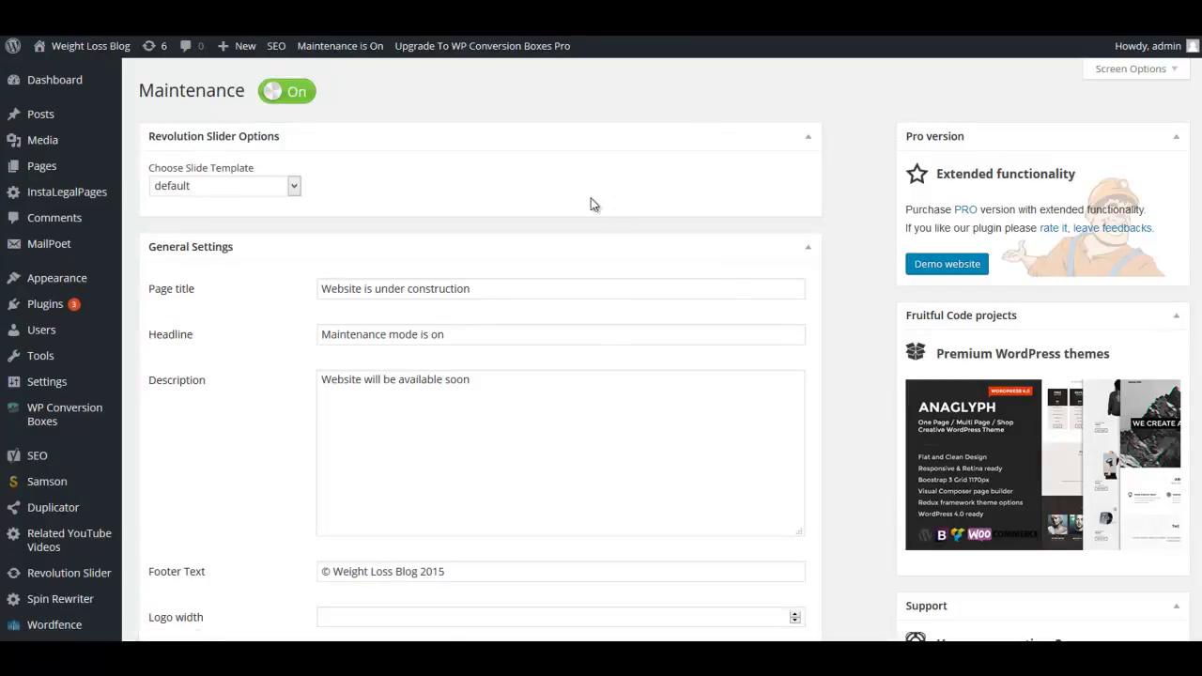
left_click(297, 97)
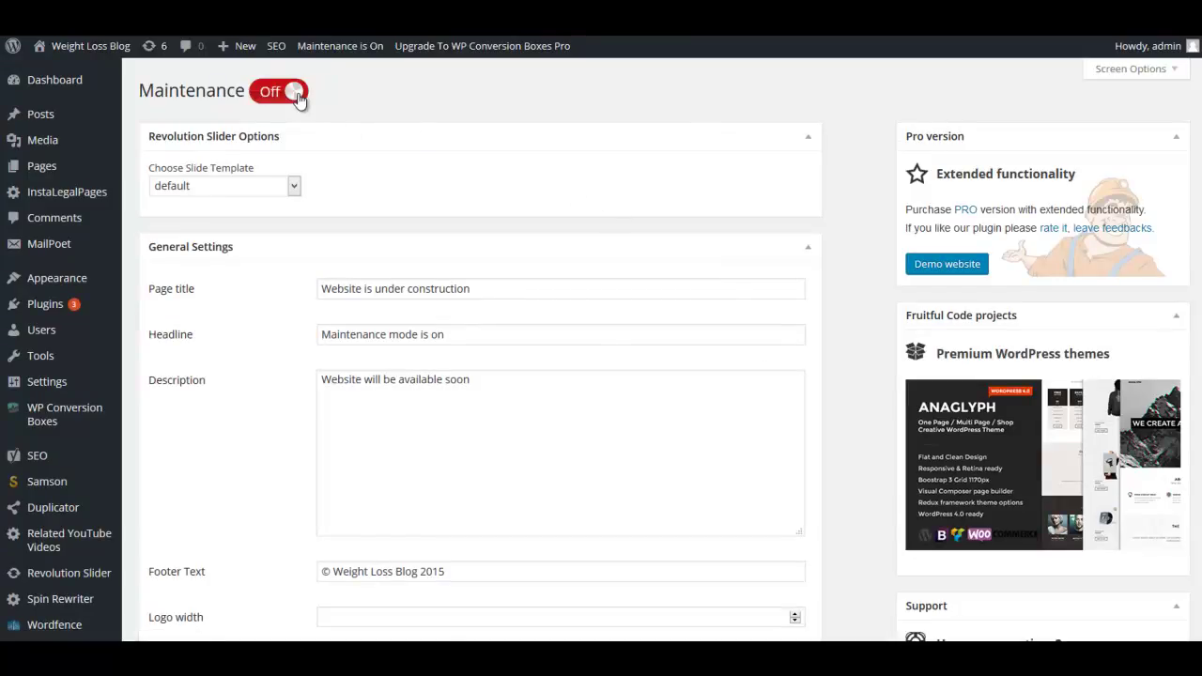
scroll(199, 423, "down", 10)
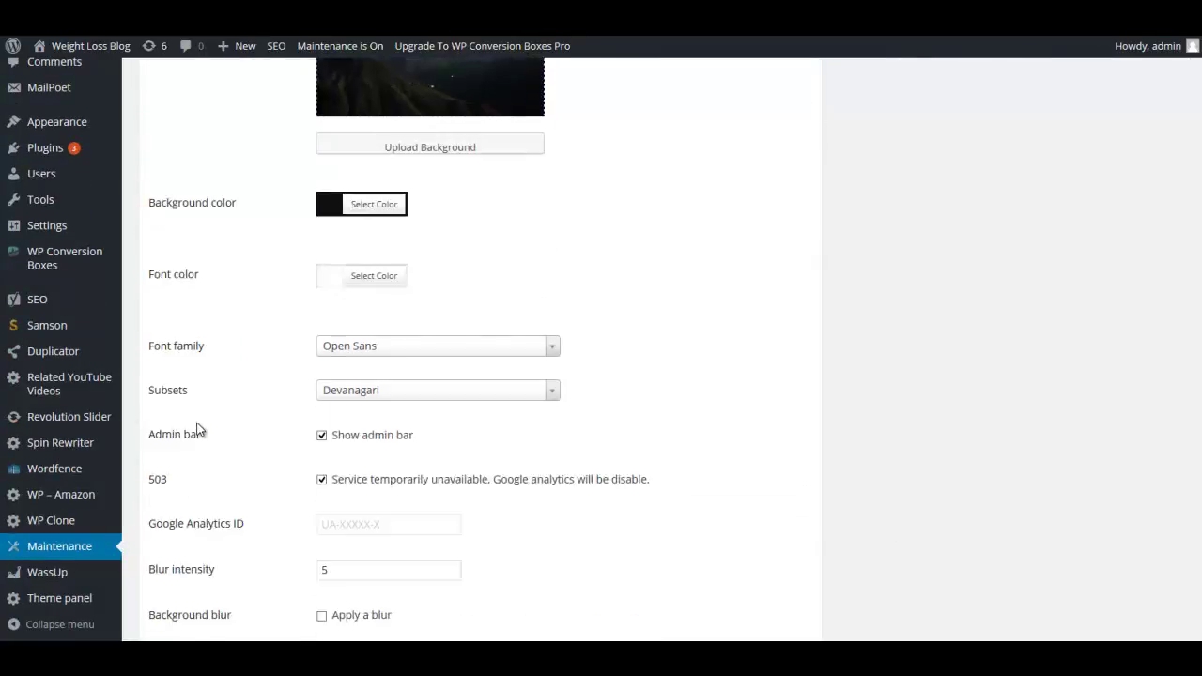
scroll(197, 429, "down", 15)
left_click(177, 568)
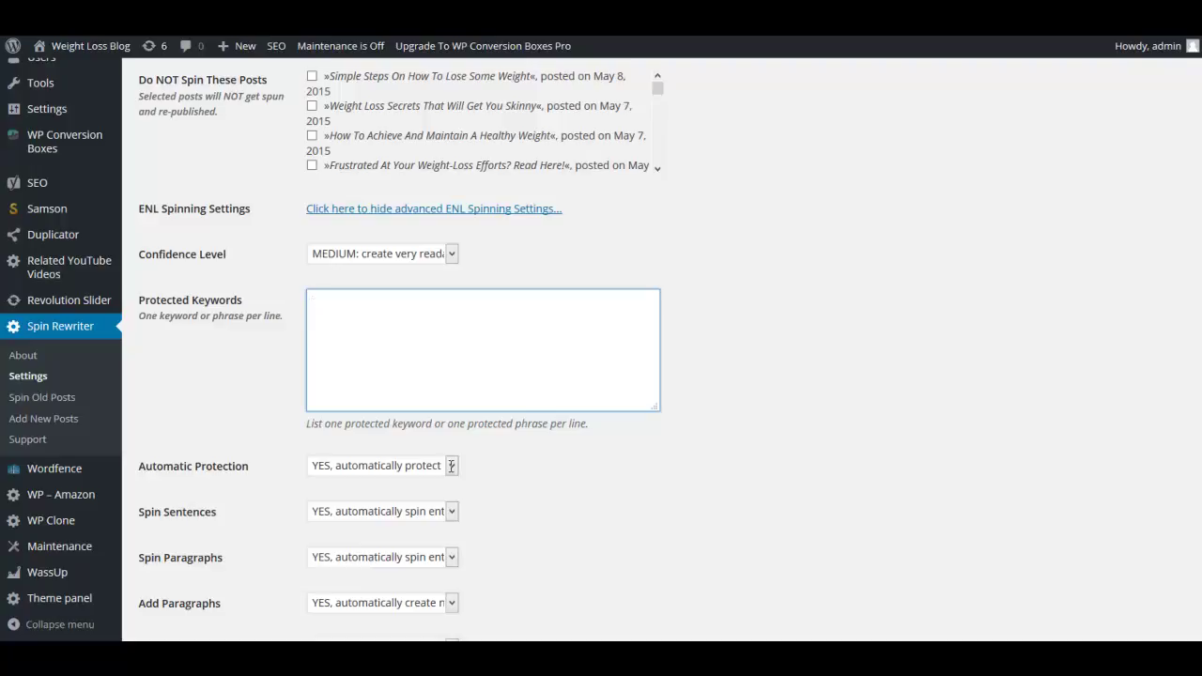
- Enter a weight loss phrase as a protected keyword in the Spin Rewriter settings
type("lossight")
key("BackSpace")
key("BackSpace")
key("BackSpace")
key("BackSpace")
type("dght loss")
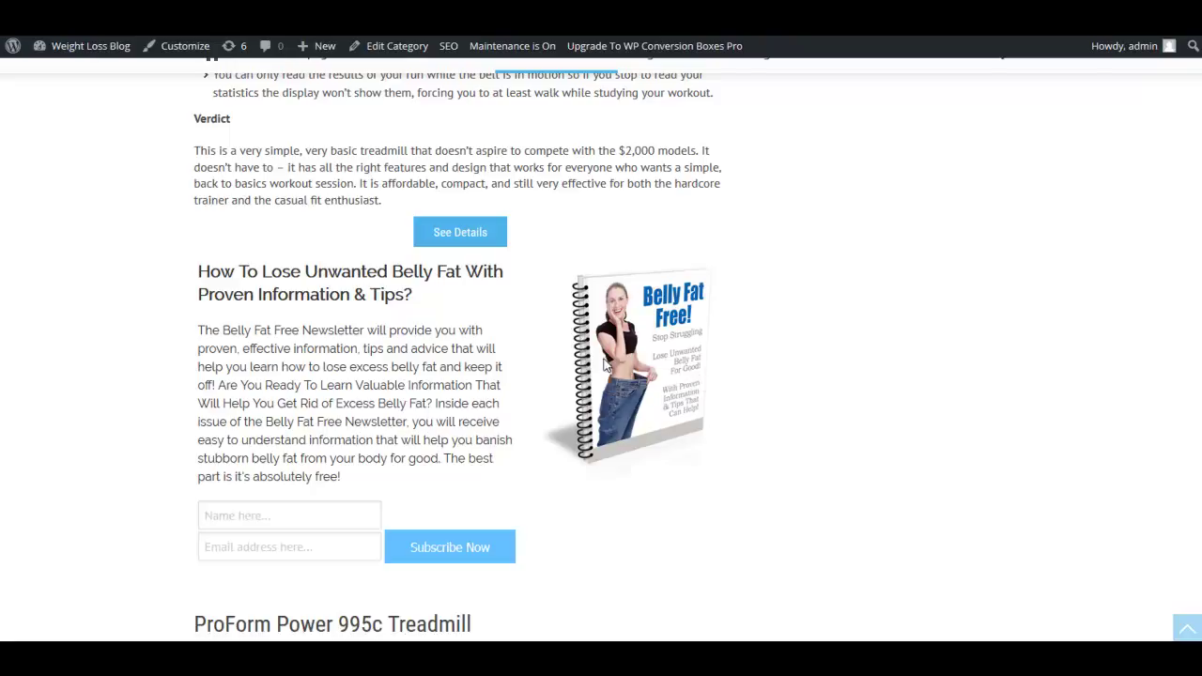
- Open the Belly Fat Newsletter conversion box for customization
scroll(604, 365, "down", 1)
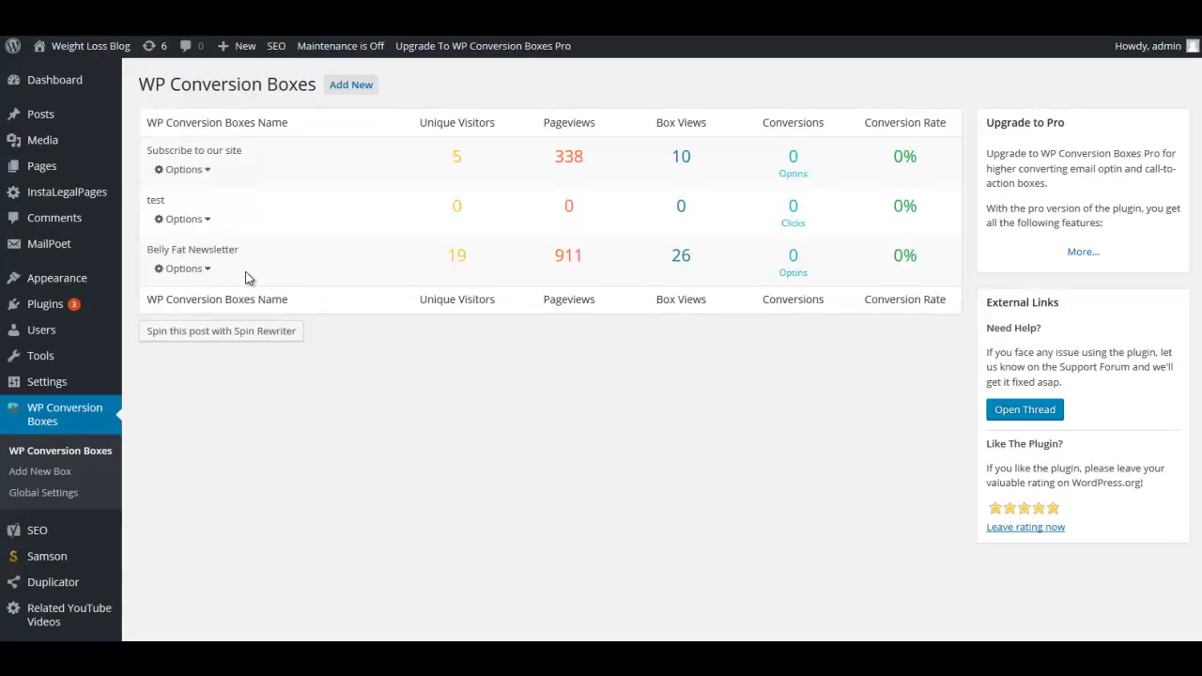
left_click(205, 271)
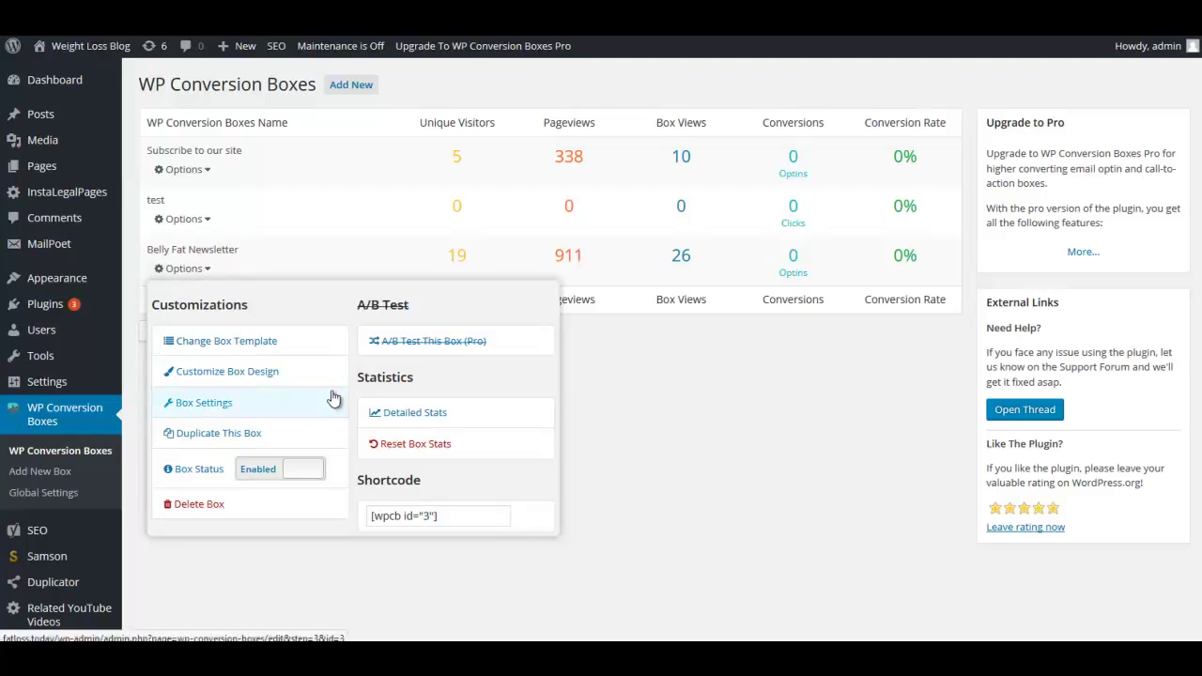
left_click(208, 406)
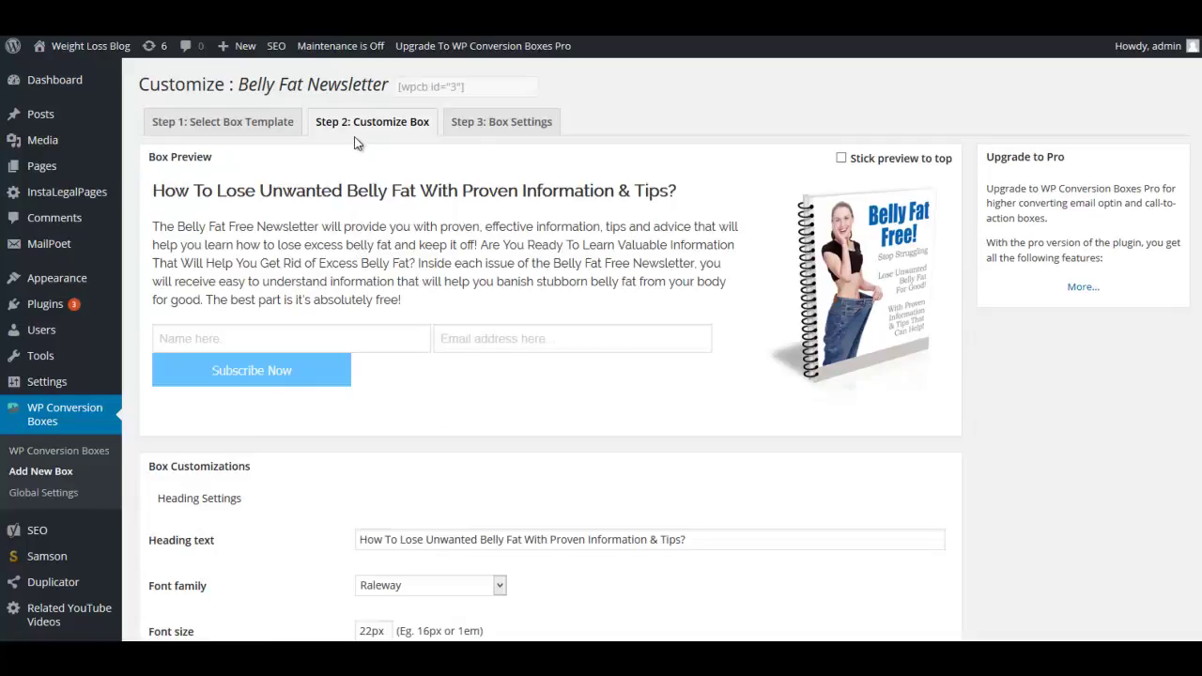
- Examine the preview and the heading, content and optin form settings of the Belly Fat Newsletter box
scroll(612, 407, "down", 1)
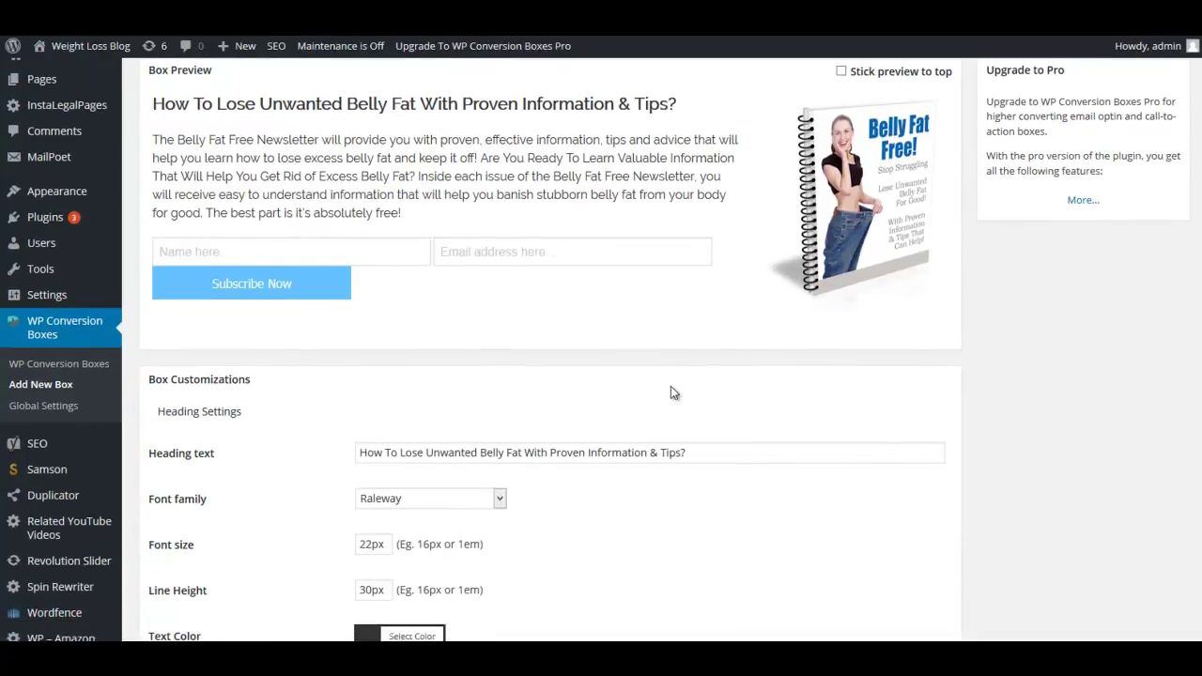
scroll(671, 393, "down", 2)
scroll(670, 393, "up", 2)
scroll(789, 282, "down", 3)
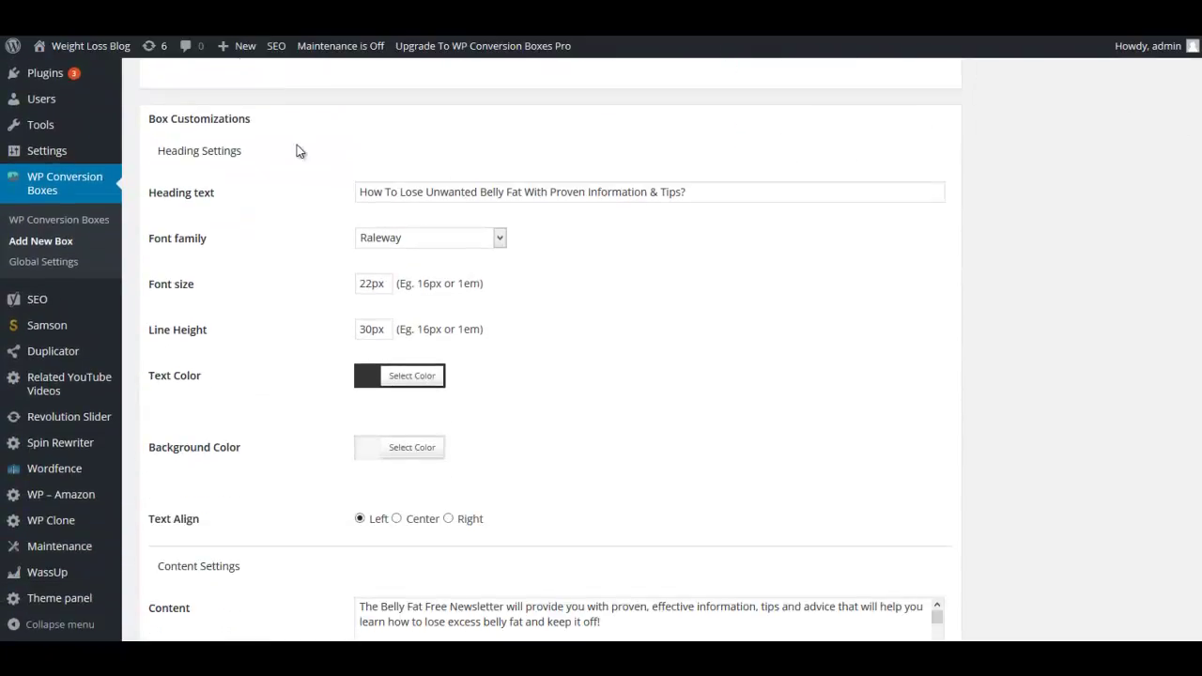
scroll(689, 282, "up", 4)
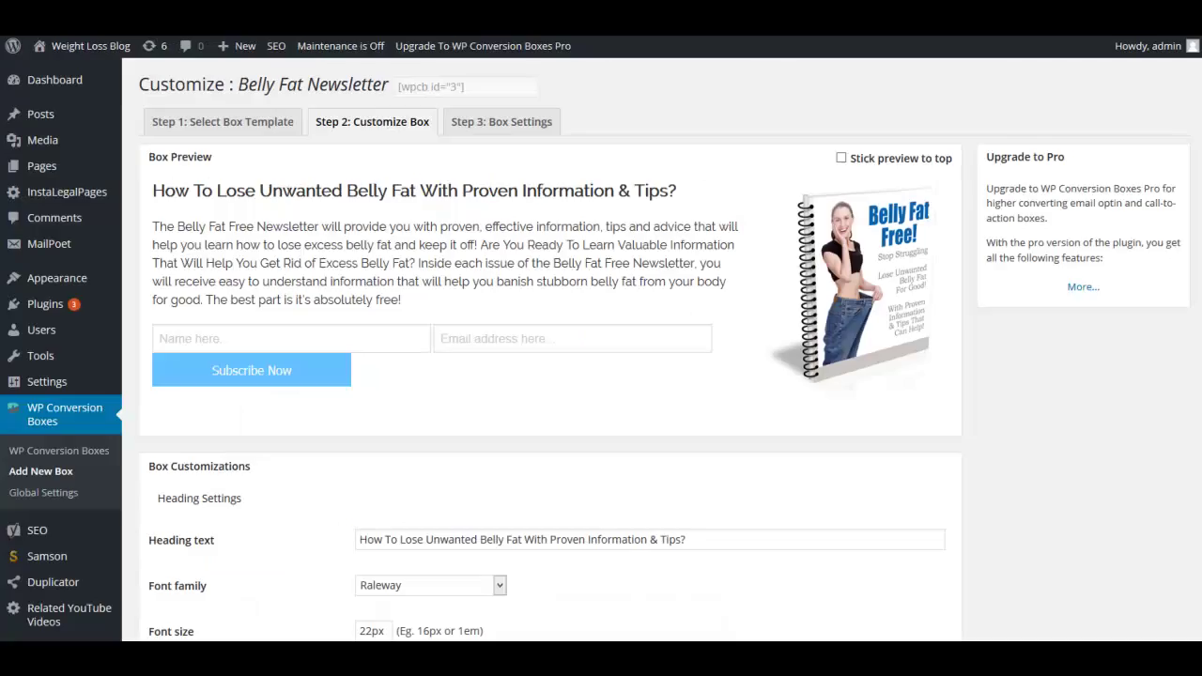
scroll(728, 375, "down", 8)
scroll(313, 438, "down", 5)
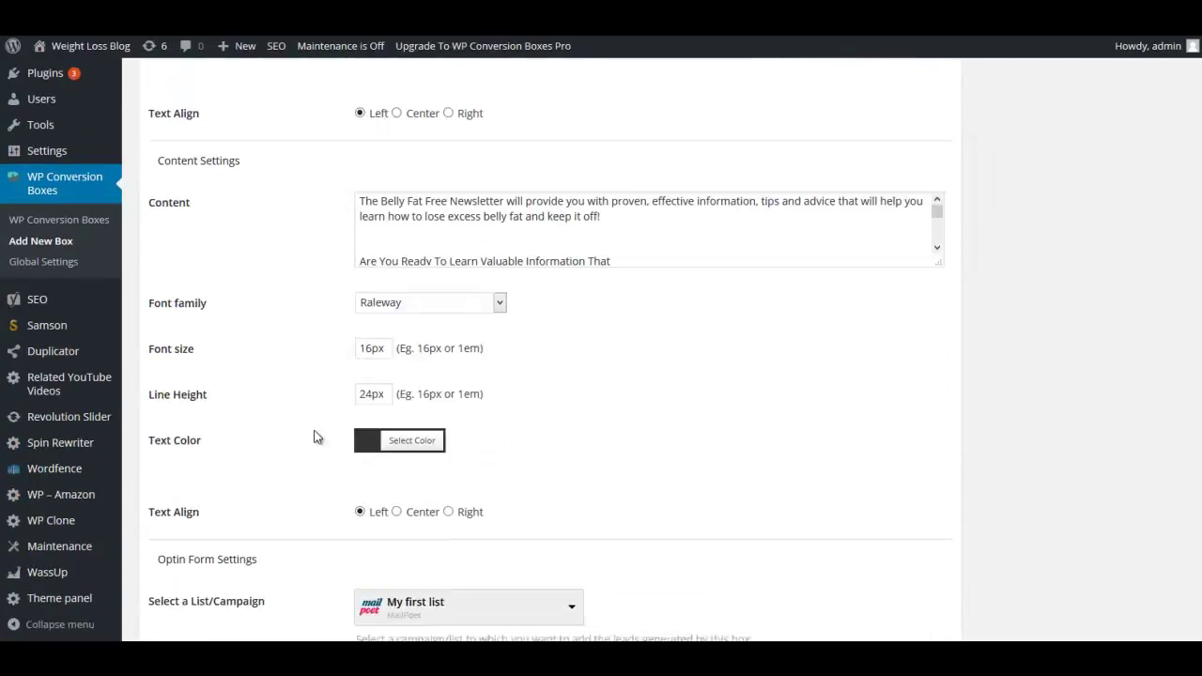
scroll(271, 430, "up", 3)
scroll(241, 250, "up", 3)
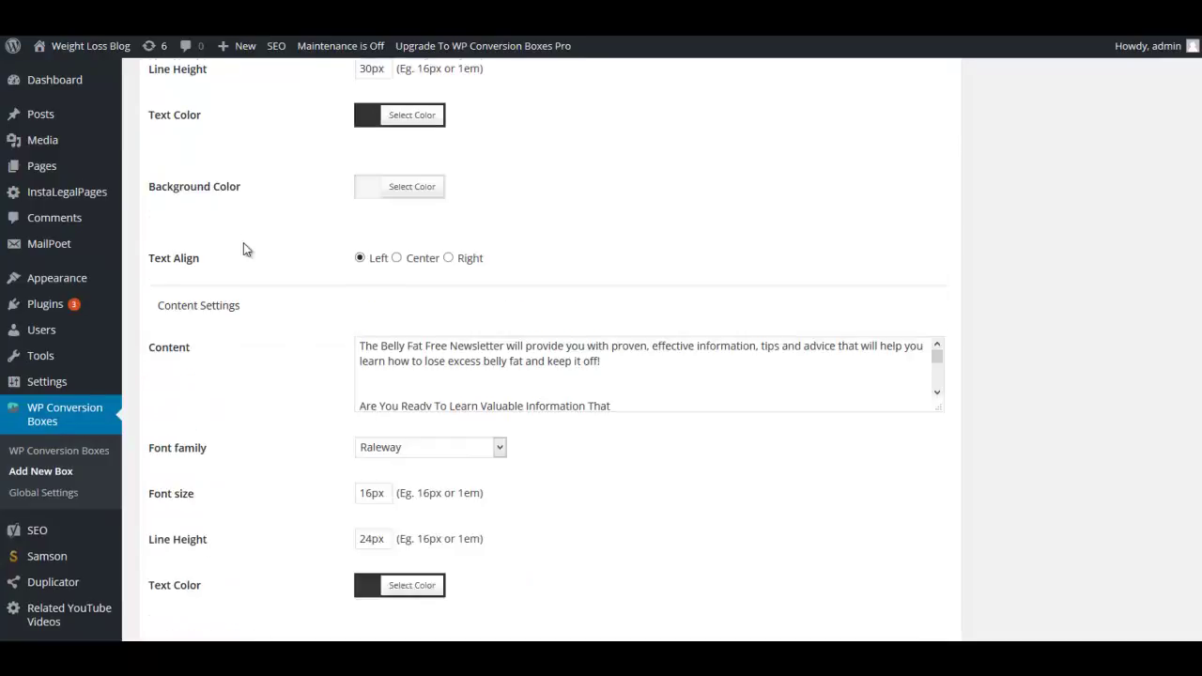
scroll(233, 317, "down", 6)
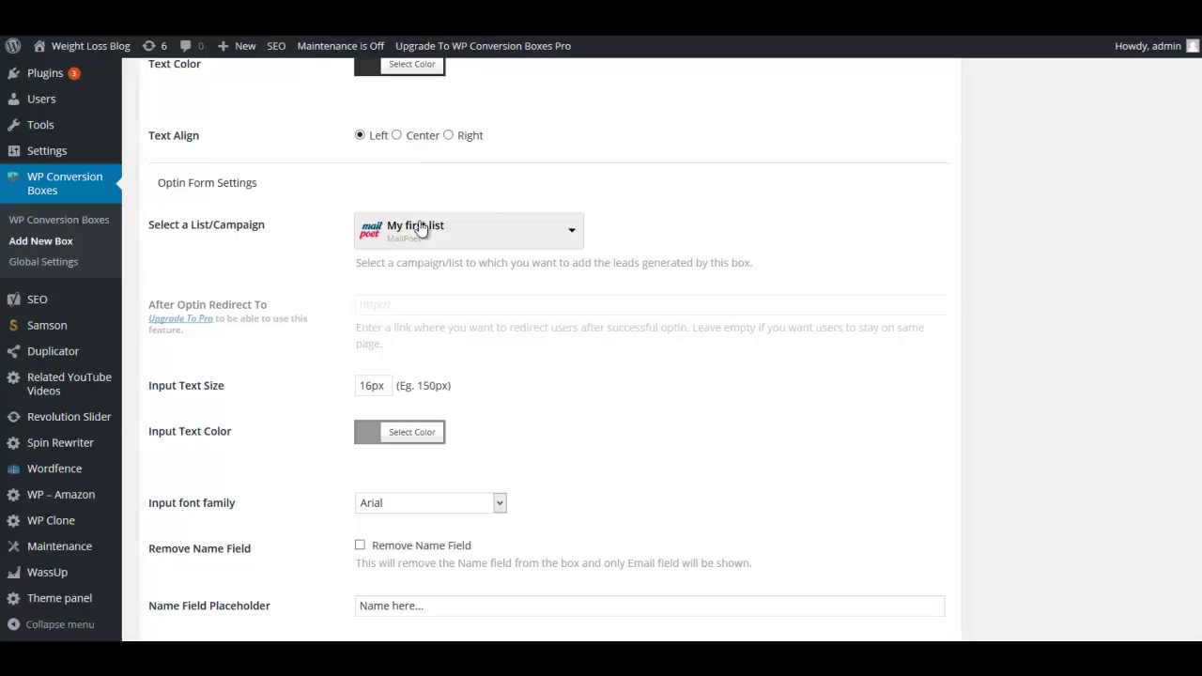
- Examine which MailPoet lists are available for the Belly Fat Newsletter box's optin form
scroll(325, 254, "up", 3)
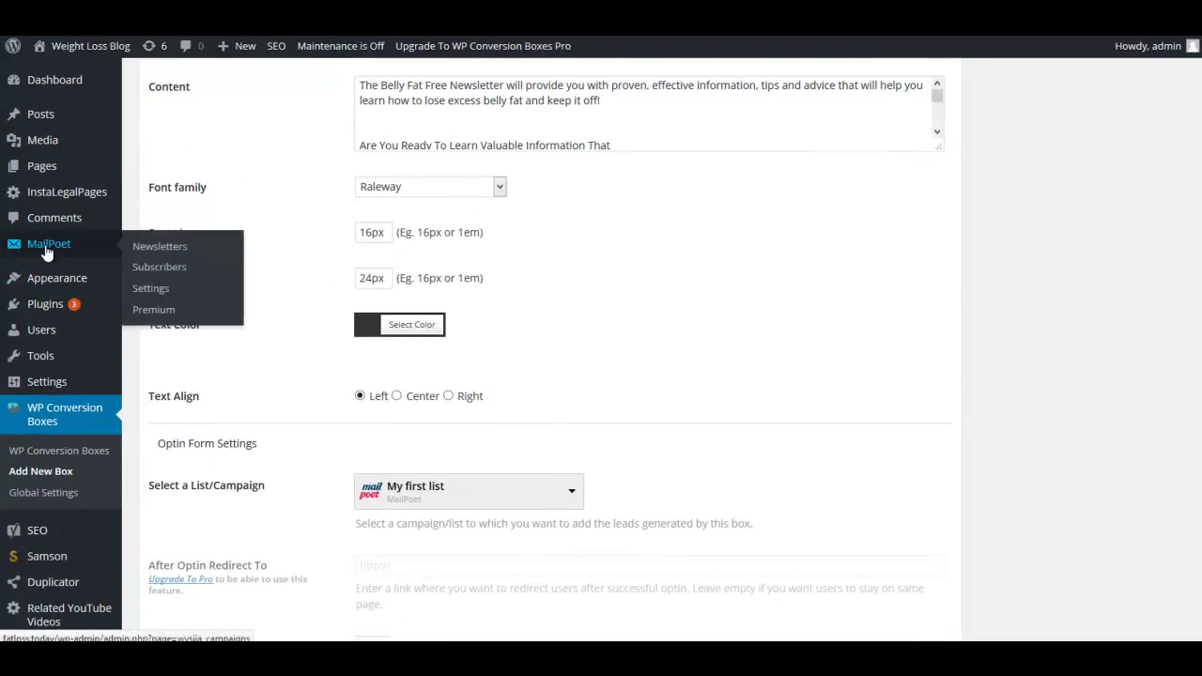
scroll(474, 388, "down", 2)
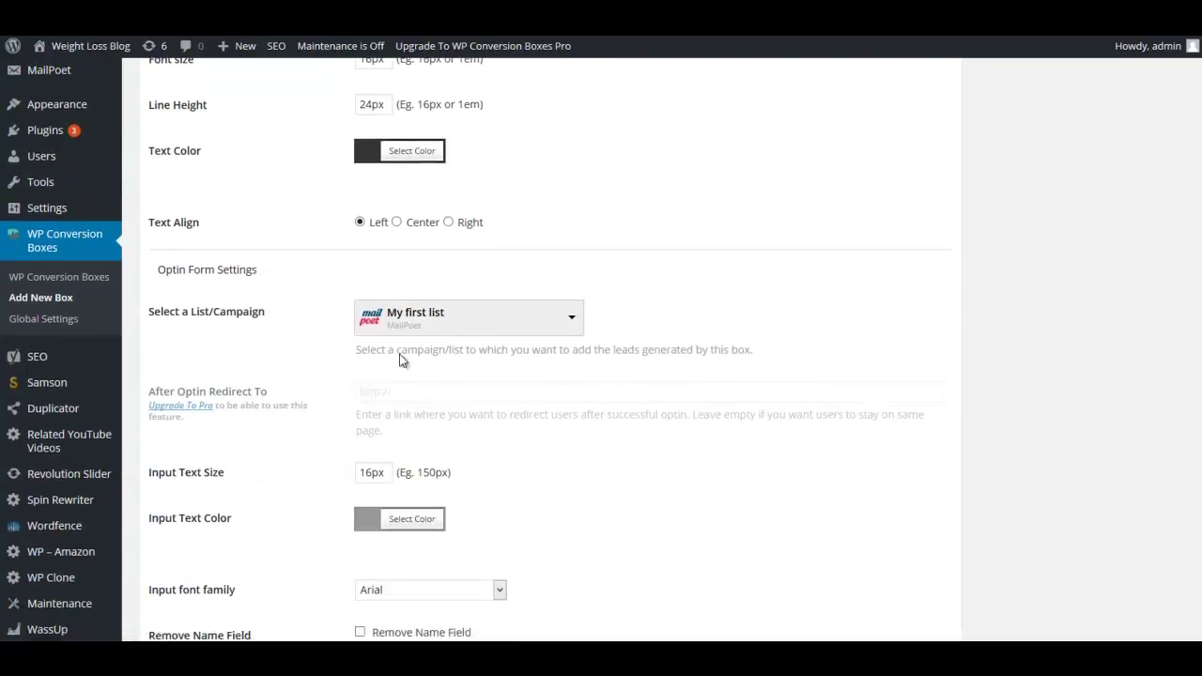
left_click(572, 321)
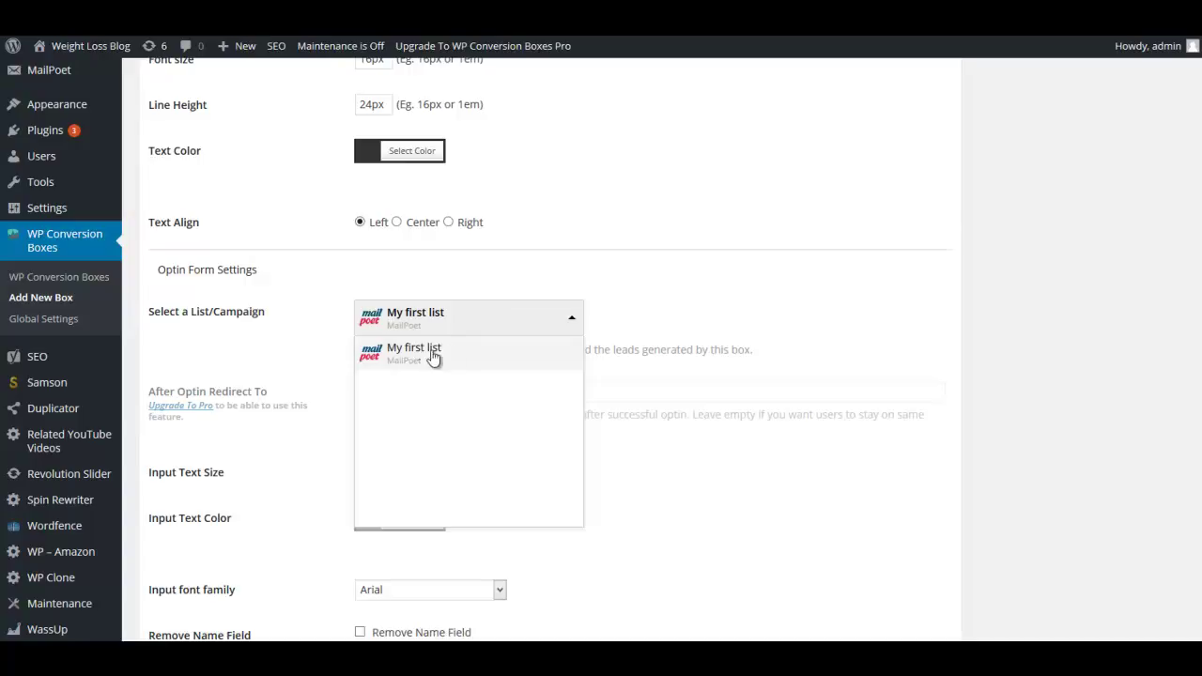
scroll(442, 345, "up", 4)
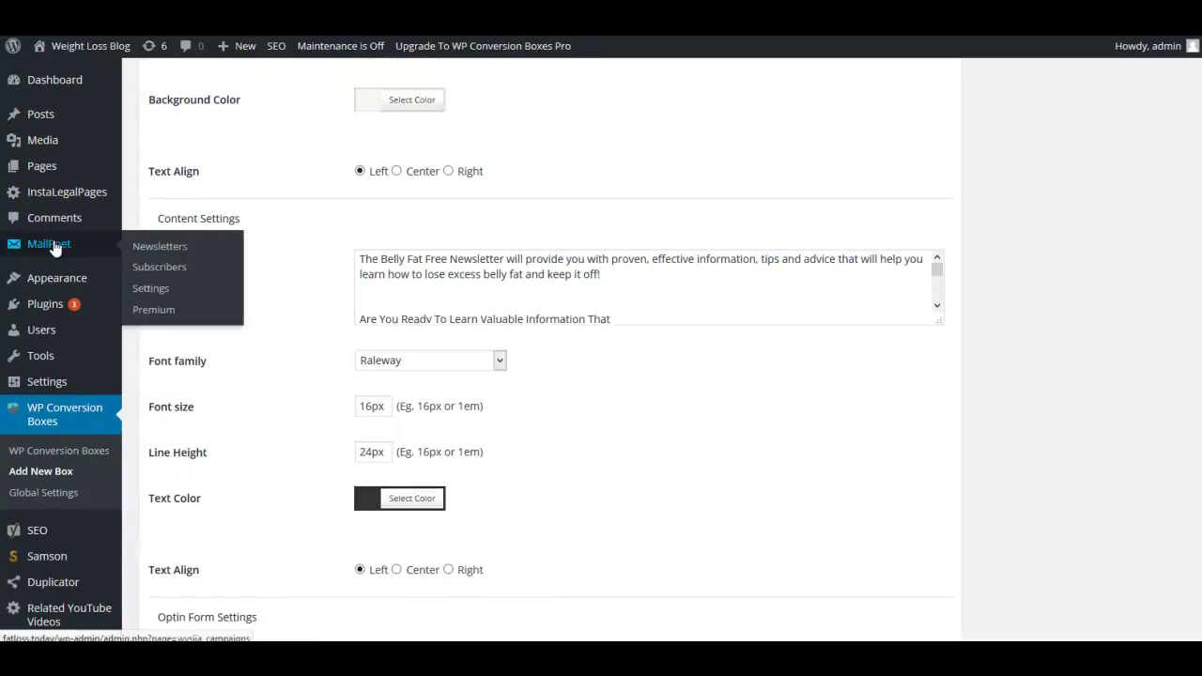
scroll(278, 309, "down", 1)
scroll(272, 305, "down", 3)
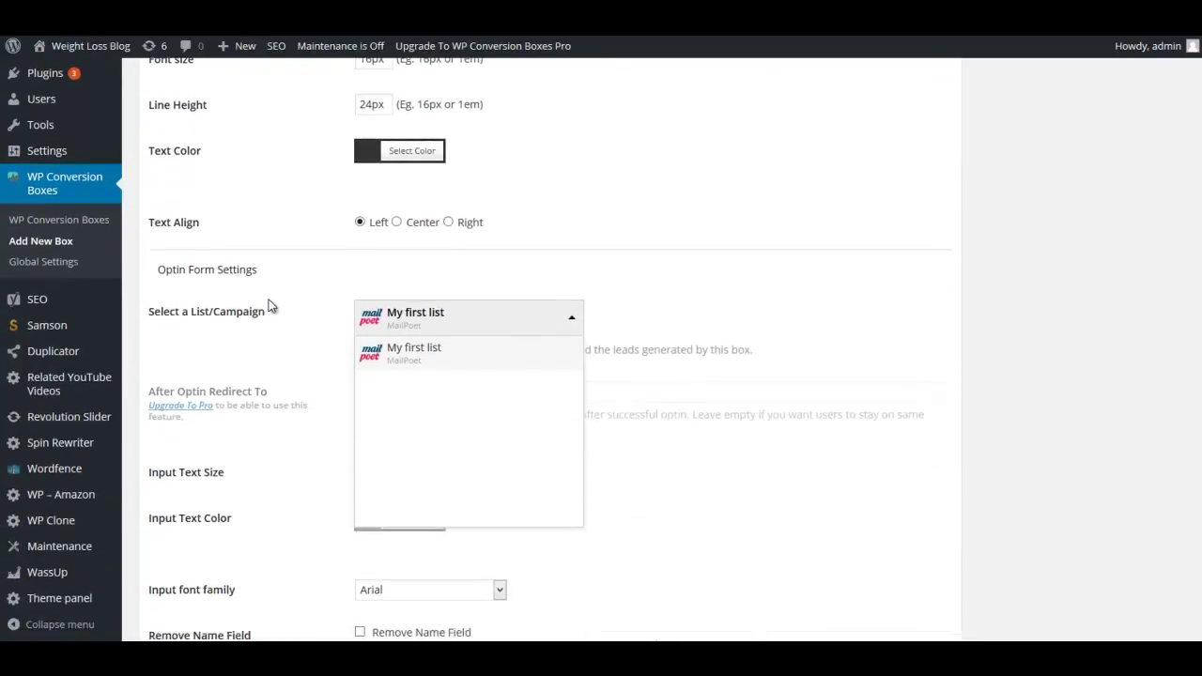
left_click(830, 238)
scroll(798, 254, "up", 3)
scroll(751, 272, "up", 5)
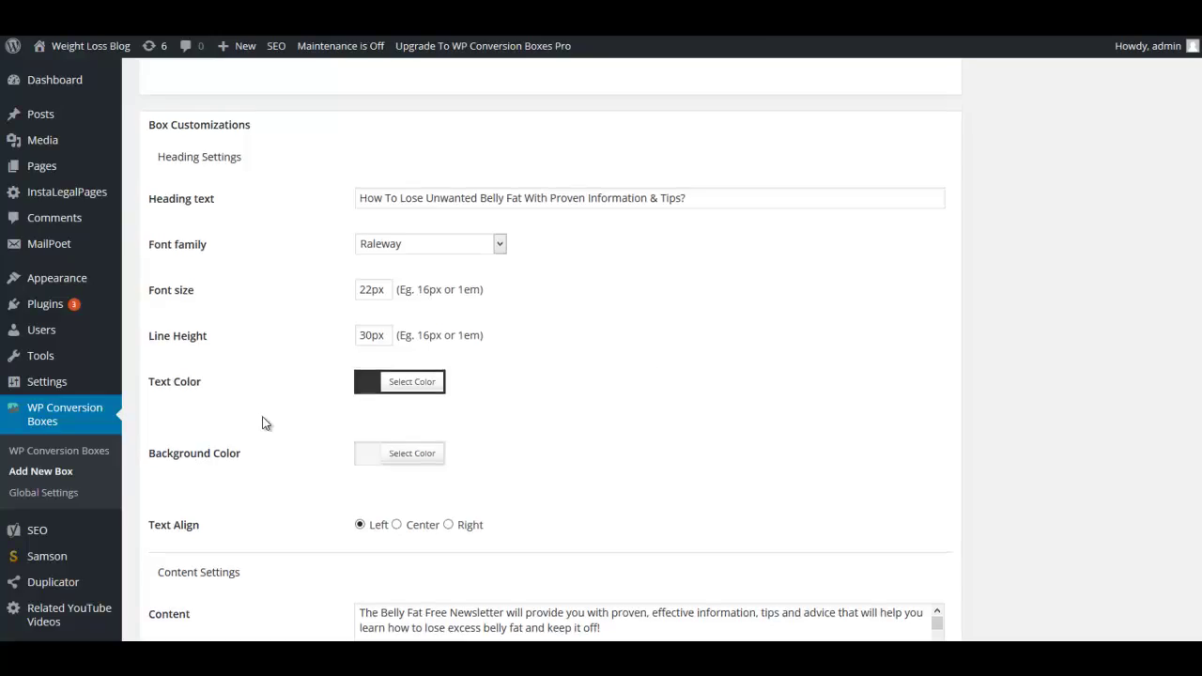
scroll(253, 413, "up", 1)
- Open the MailPoet settings and examine the company address, email notification and sending method options
mouse_move(47, 253)
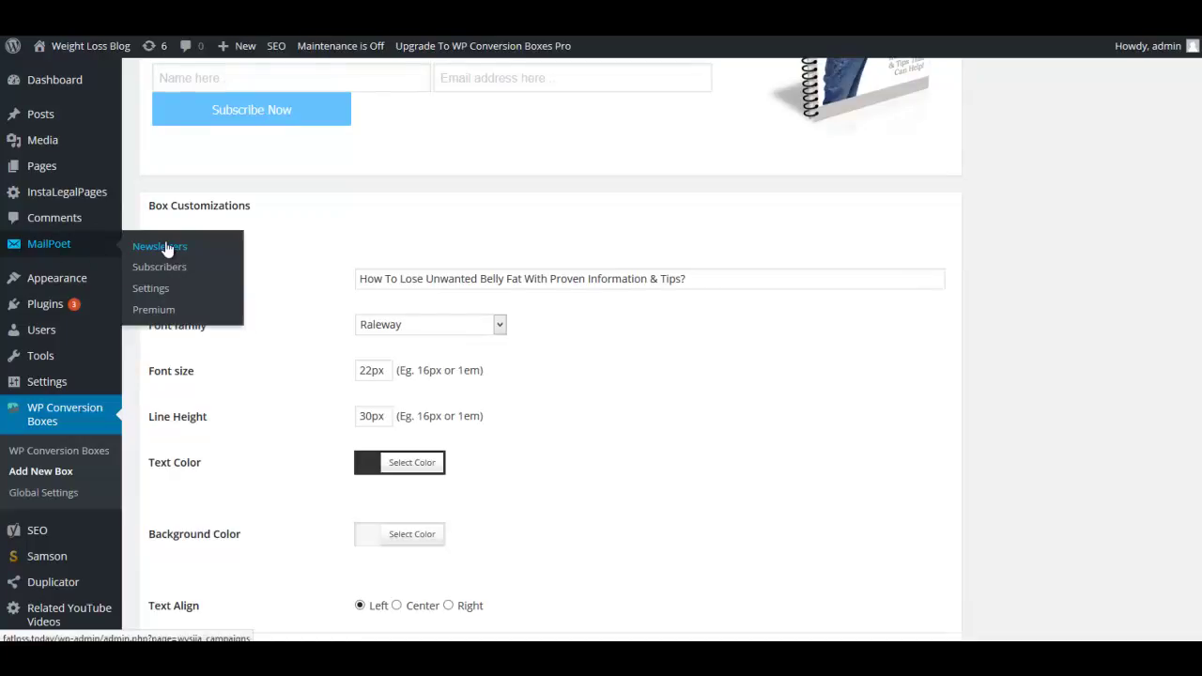
left_click(151, 293)
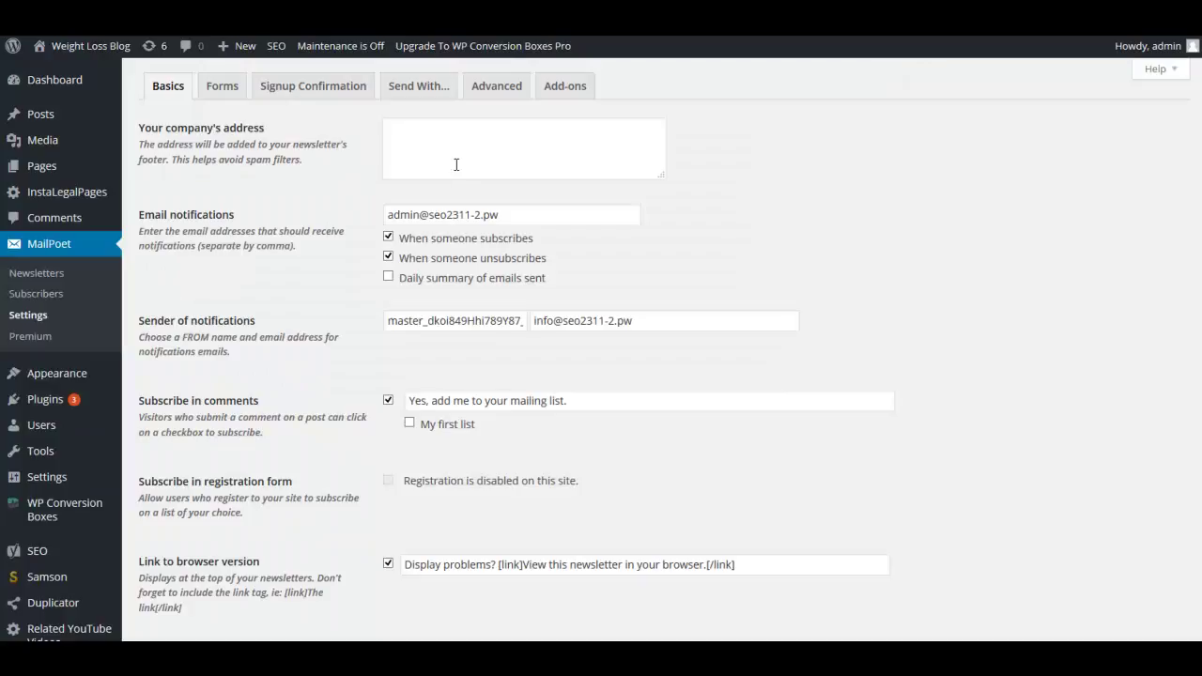
left_click(456, 165)
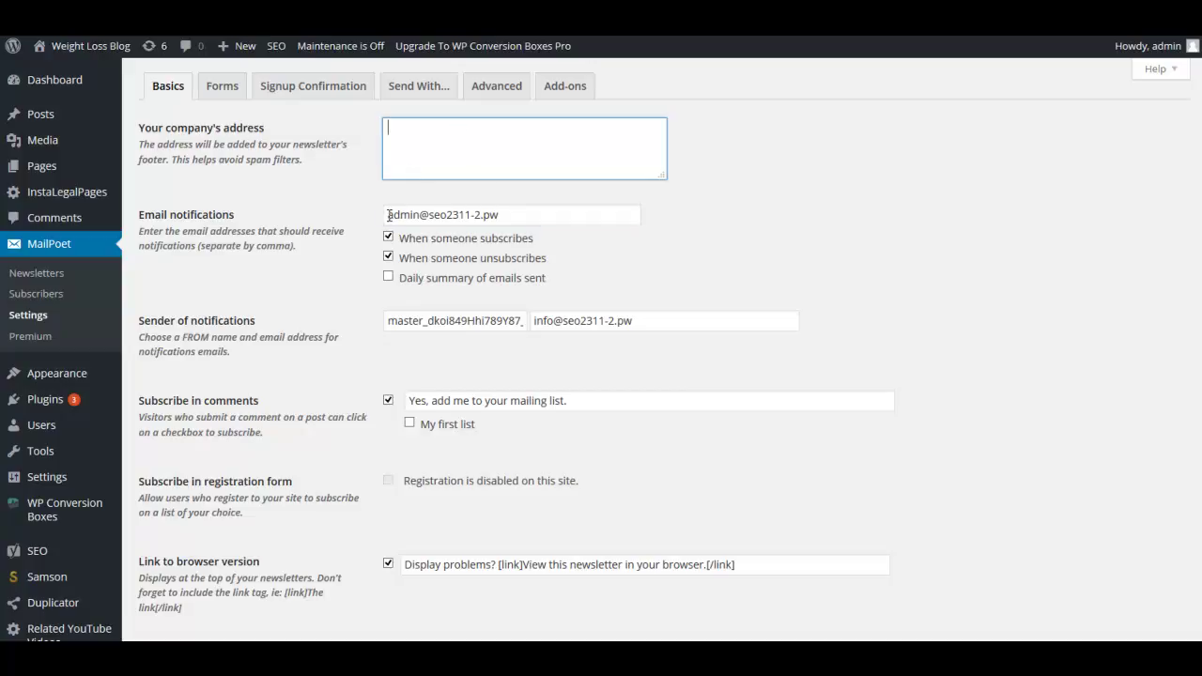
left_click_drag(388, 215, 495, 214)
left_click(493, 214)
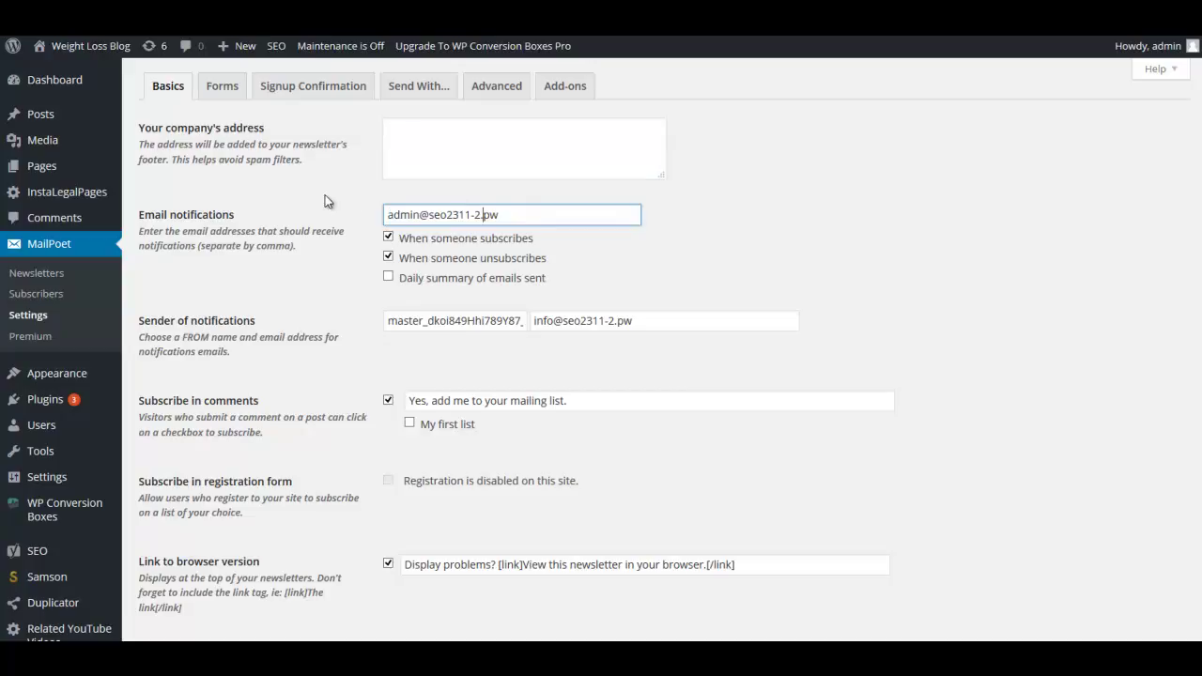
triple_click(488, 214)
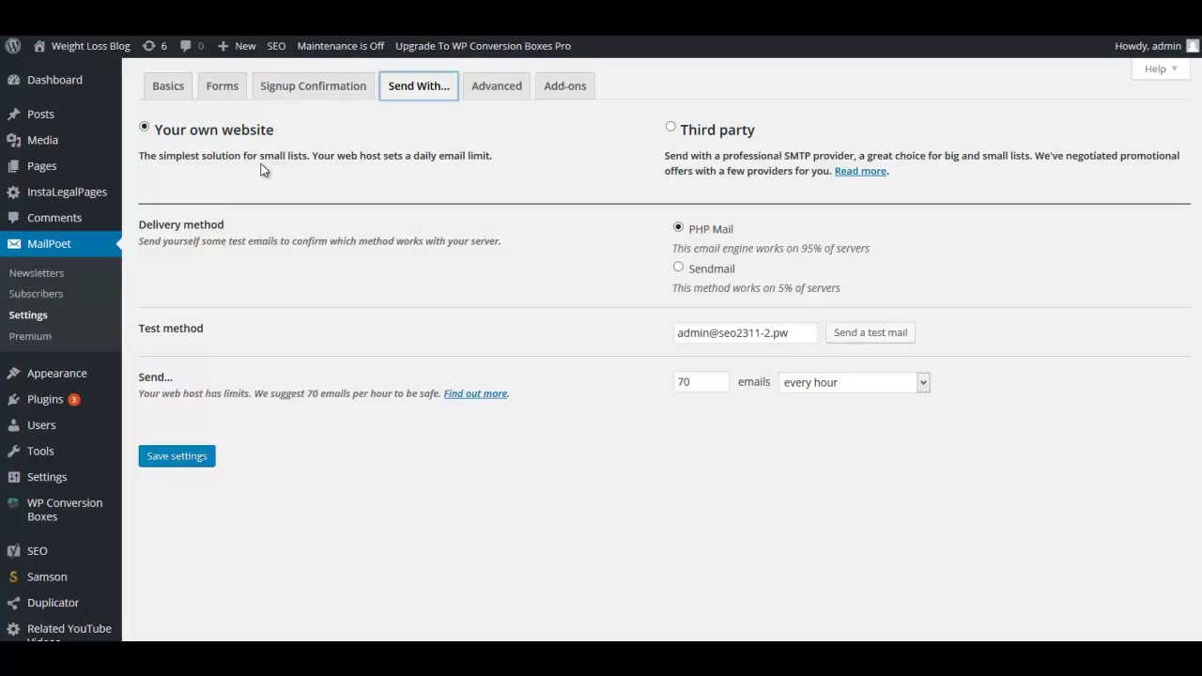
- Duplicate the 5 Minute User Guide newsletter in MailPoet and set the copy's subject line to "Belly Fat Free Newsletter"
left_click(47, 274)
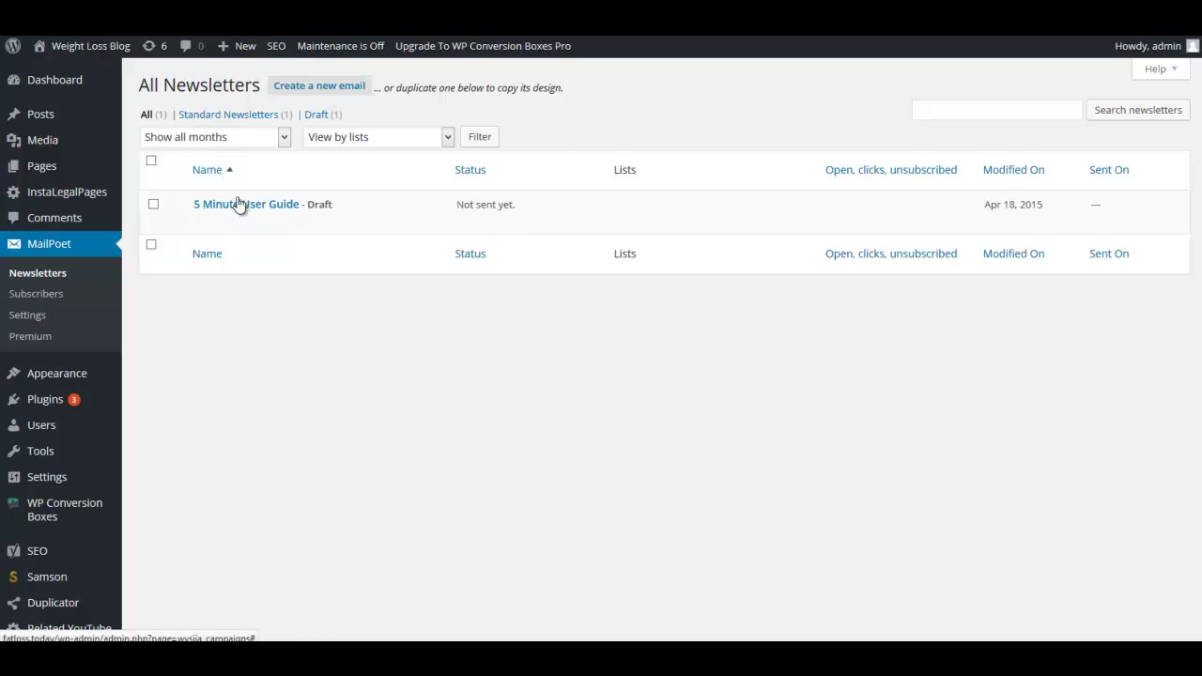
left_click(291, 220)
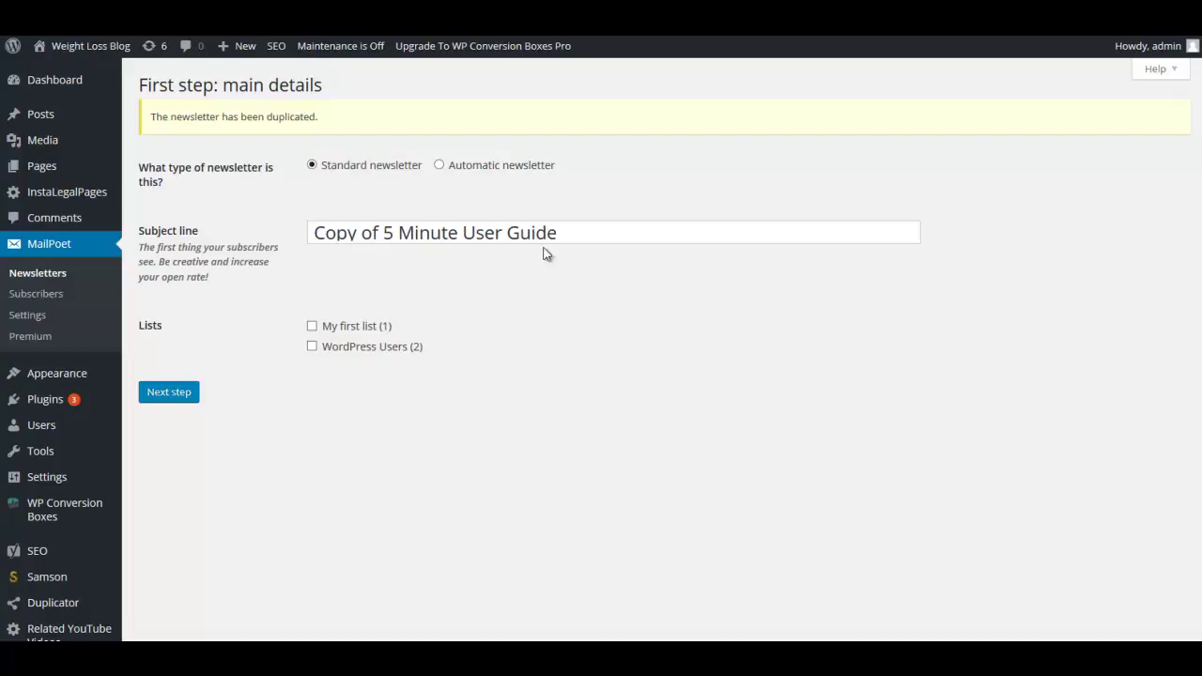
left_click_drag(566, 233, 275, 224)
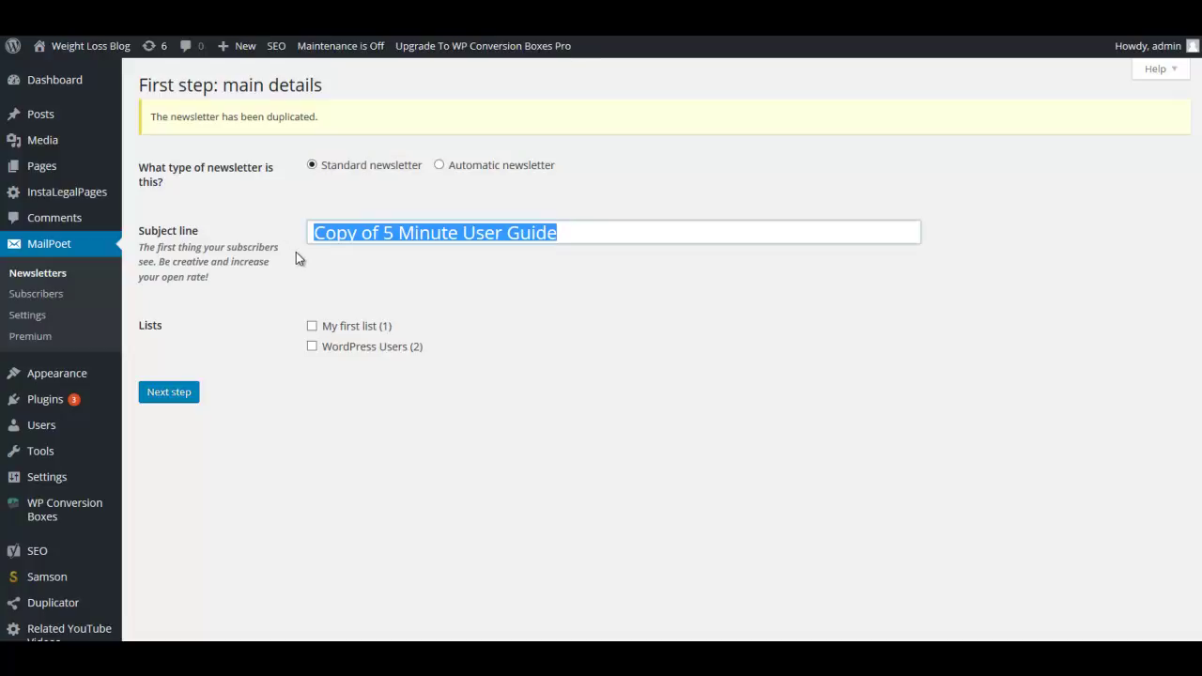
type("Be")
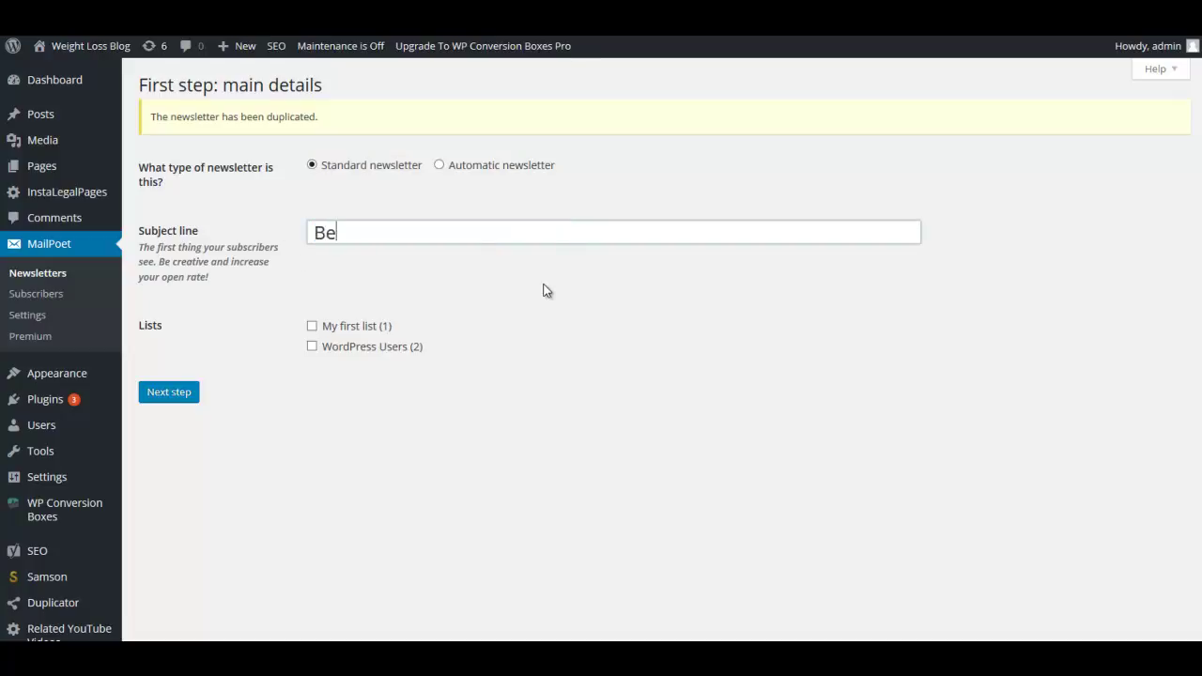
type("lly Fat Free")
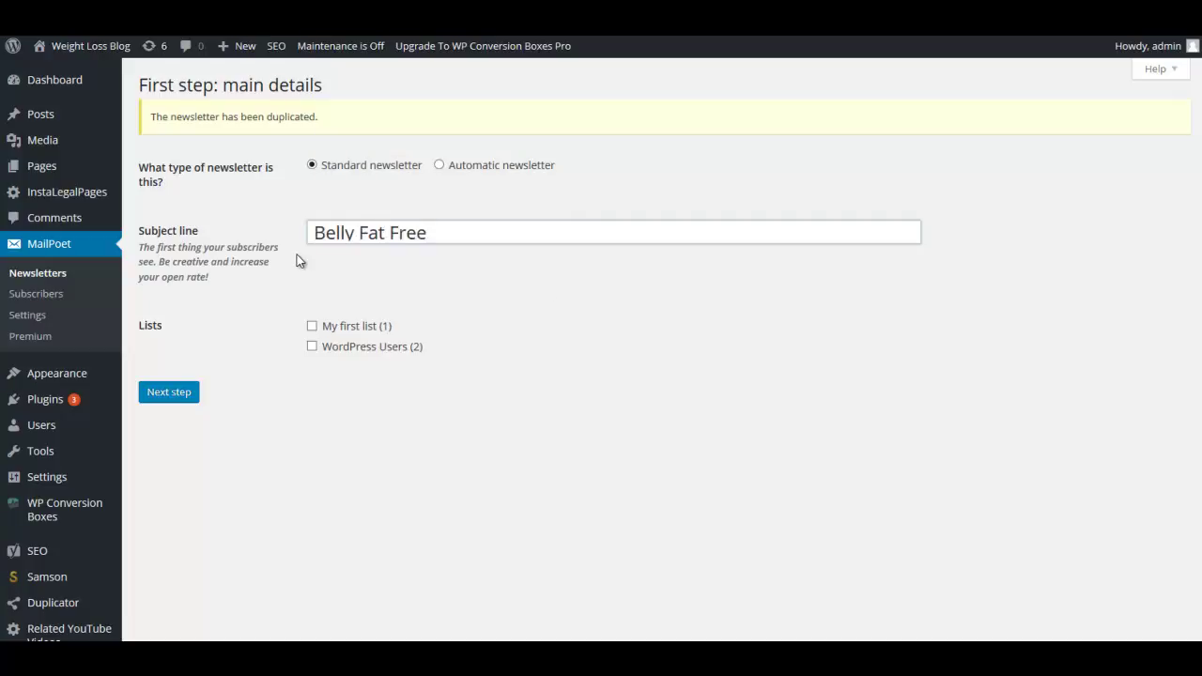
type(" Newsletter")
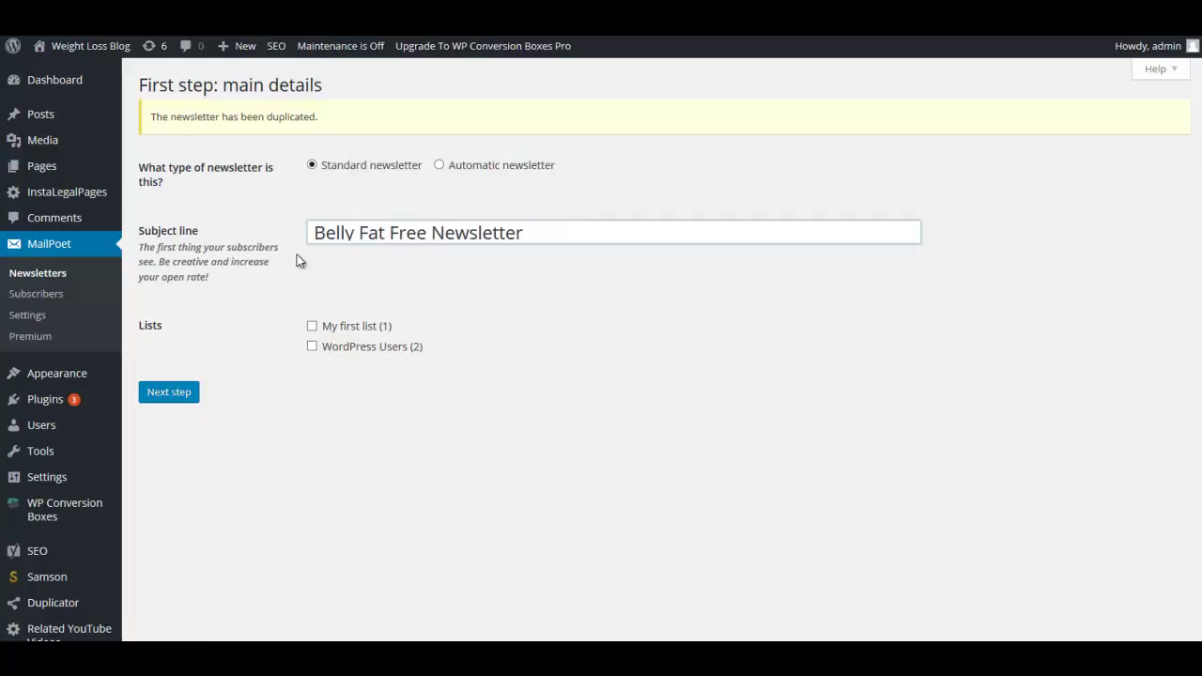
- Assign the newsletter to My first list and make it an automatic newsletter sent when someone subscribes to that list
left_click(312, 326)
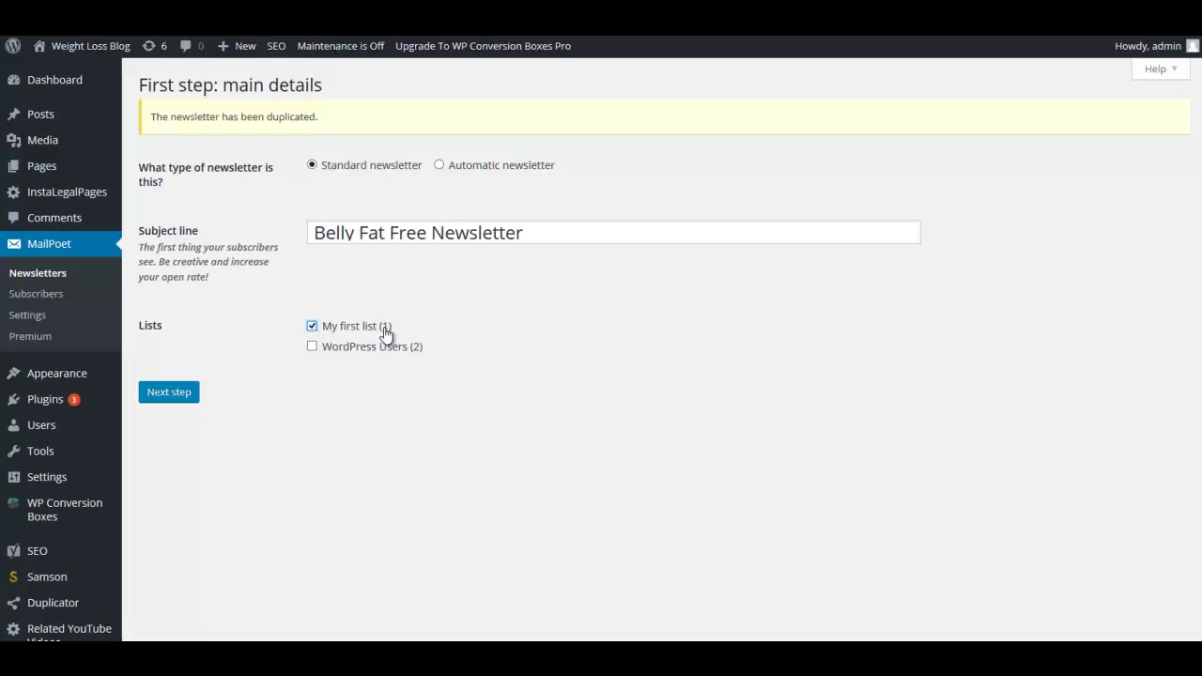
left_click(165, 394)
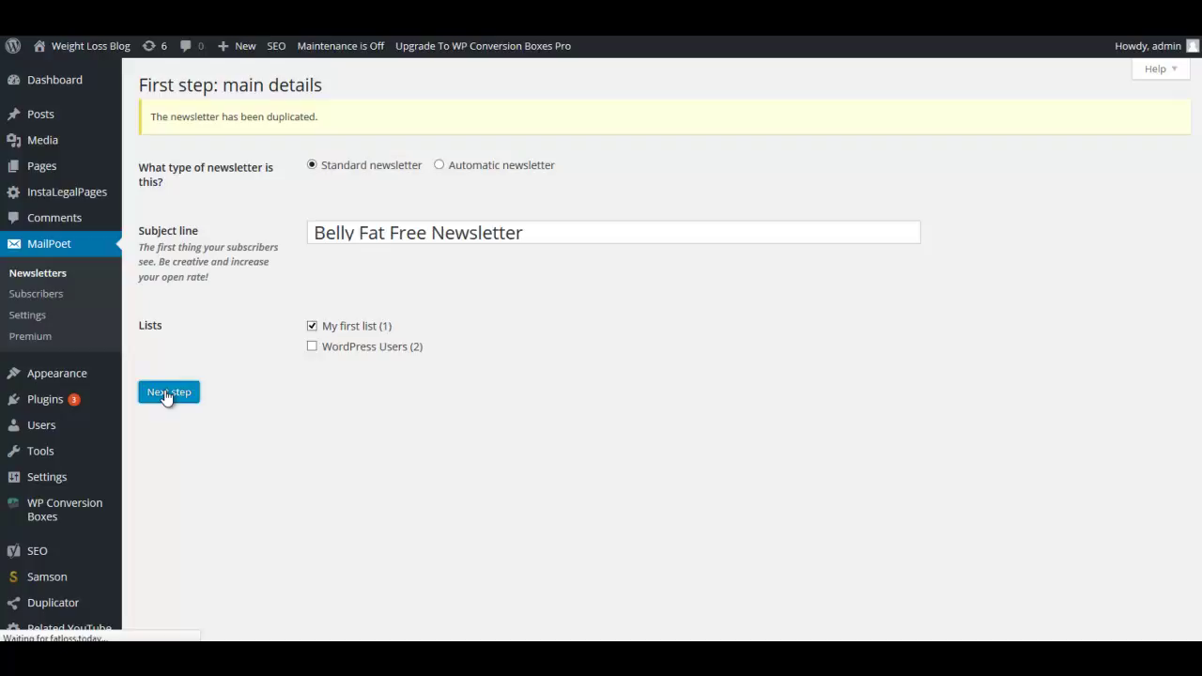
left_click(440, 120)
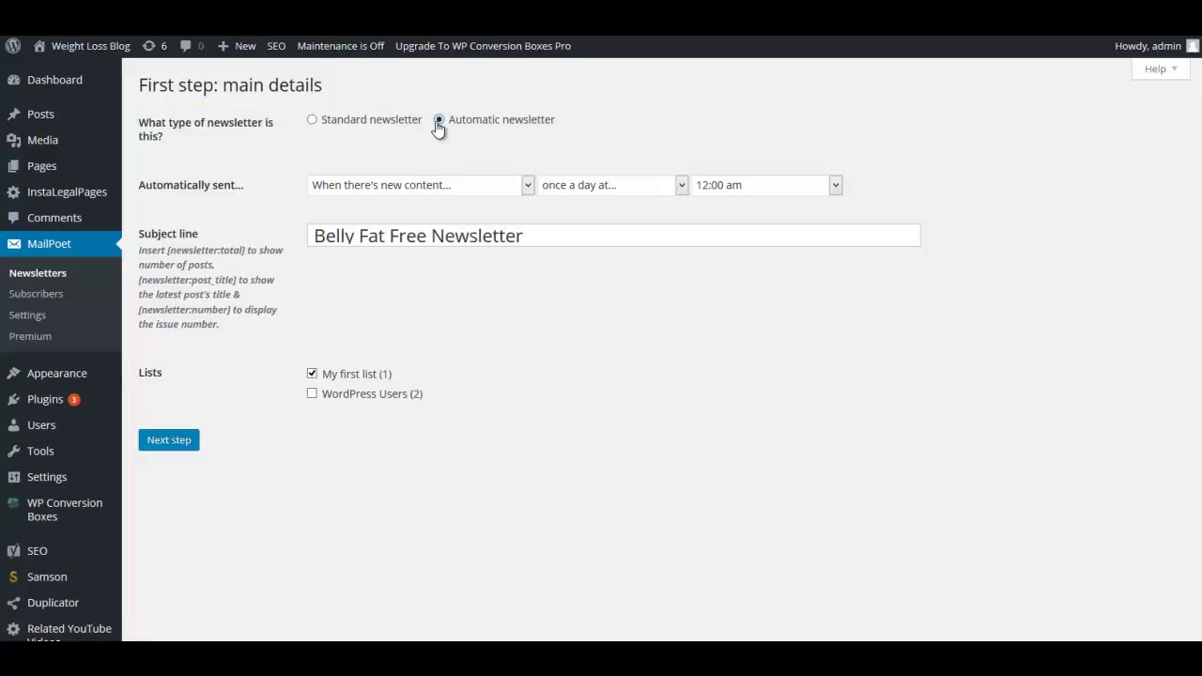
left_click(526, 190)
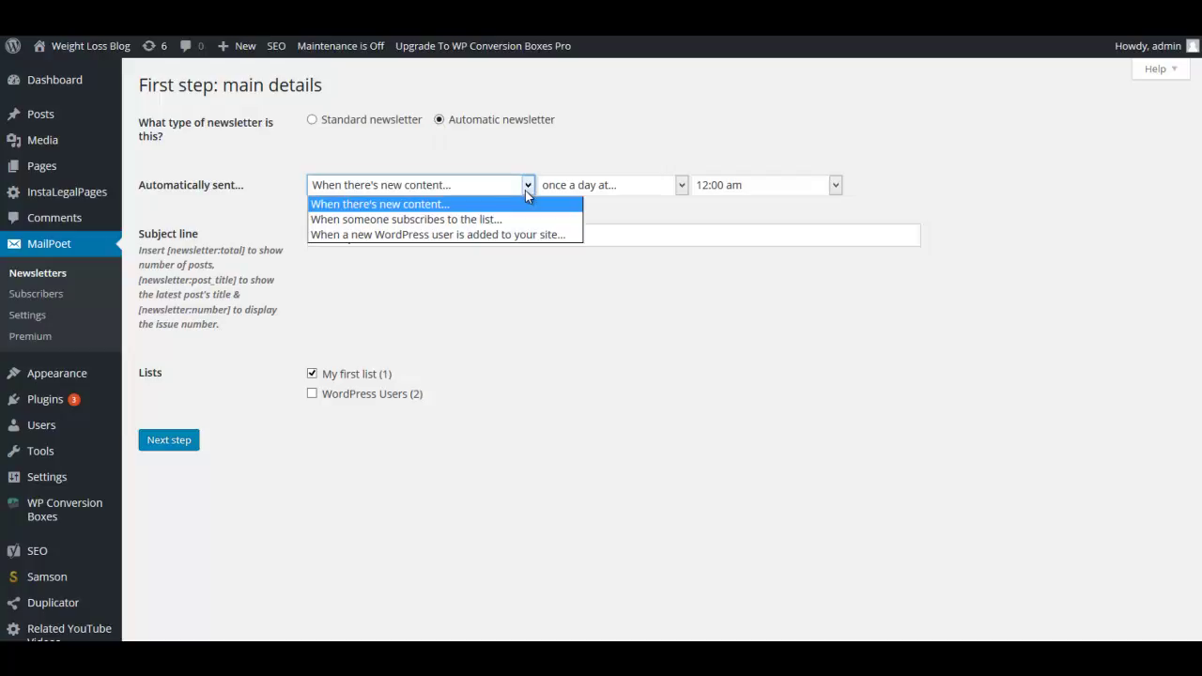
left_click(440, 221)
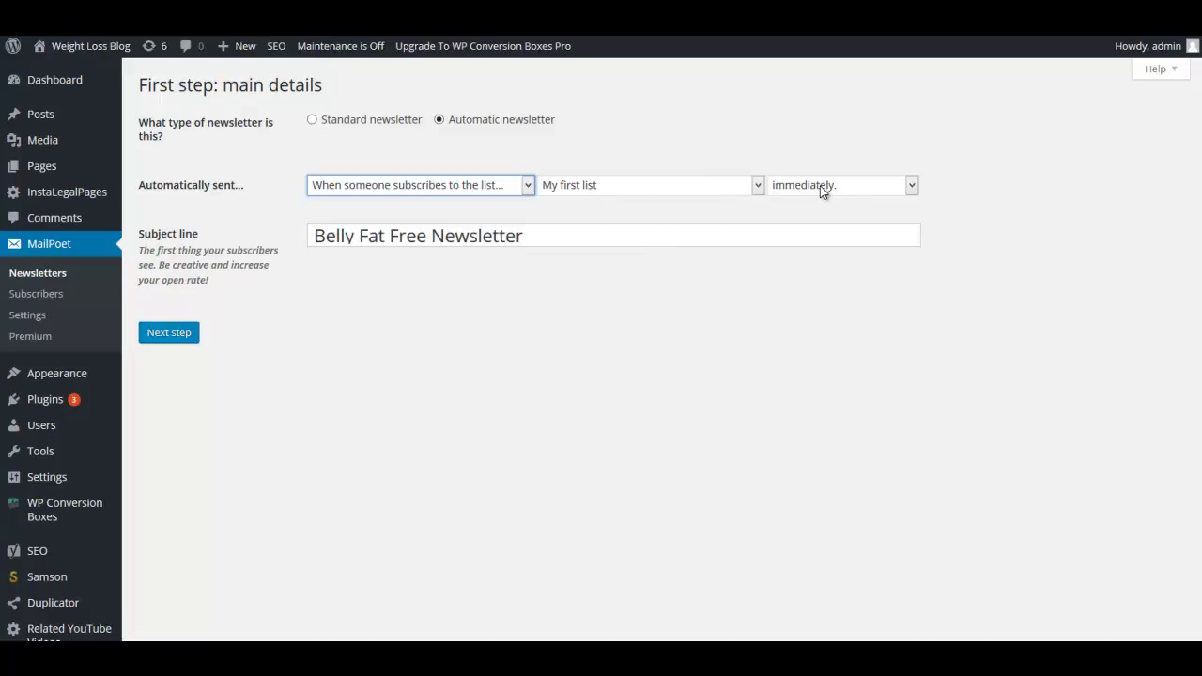
- Continue to the newsletter's design stage and save it with the copied template content
left_click(156, 338)
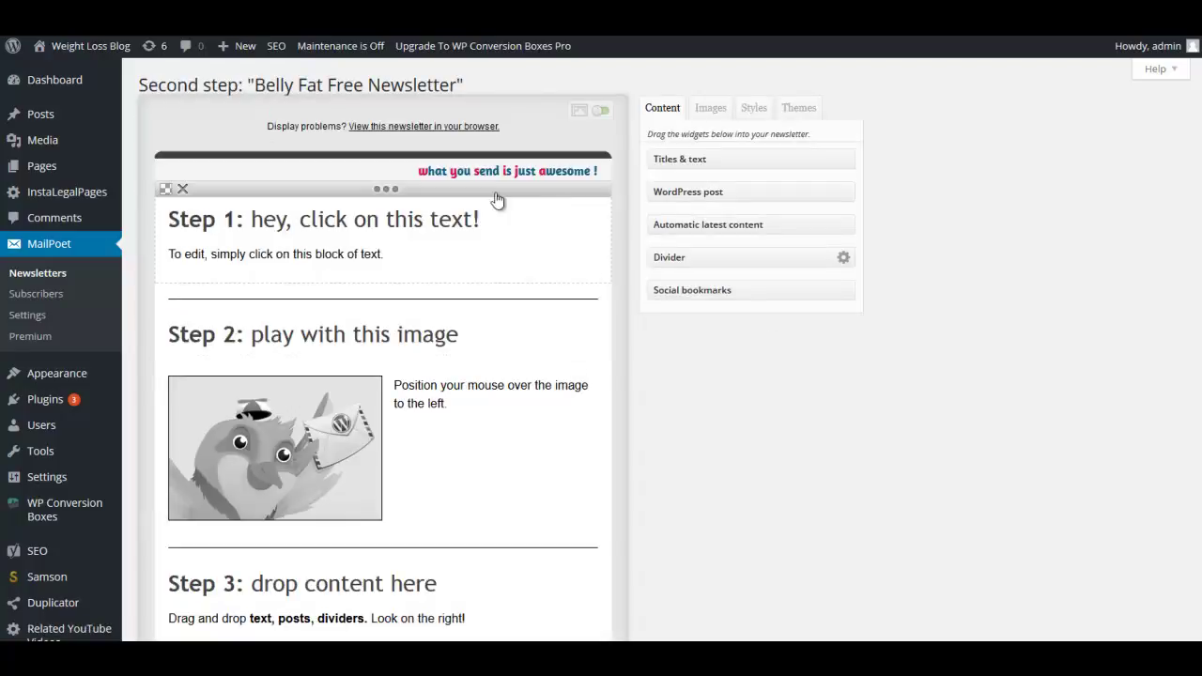
scroll(700, 323, "down", 5)
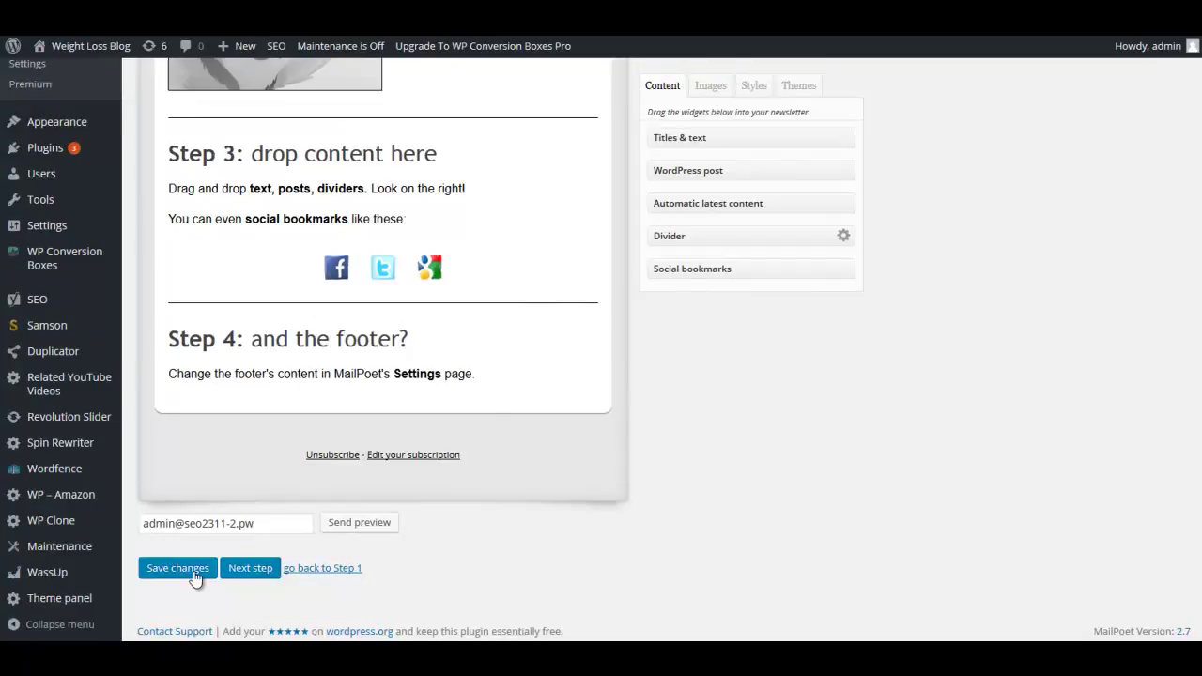
left_click(187, 571)
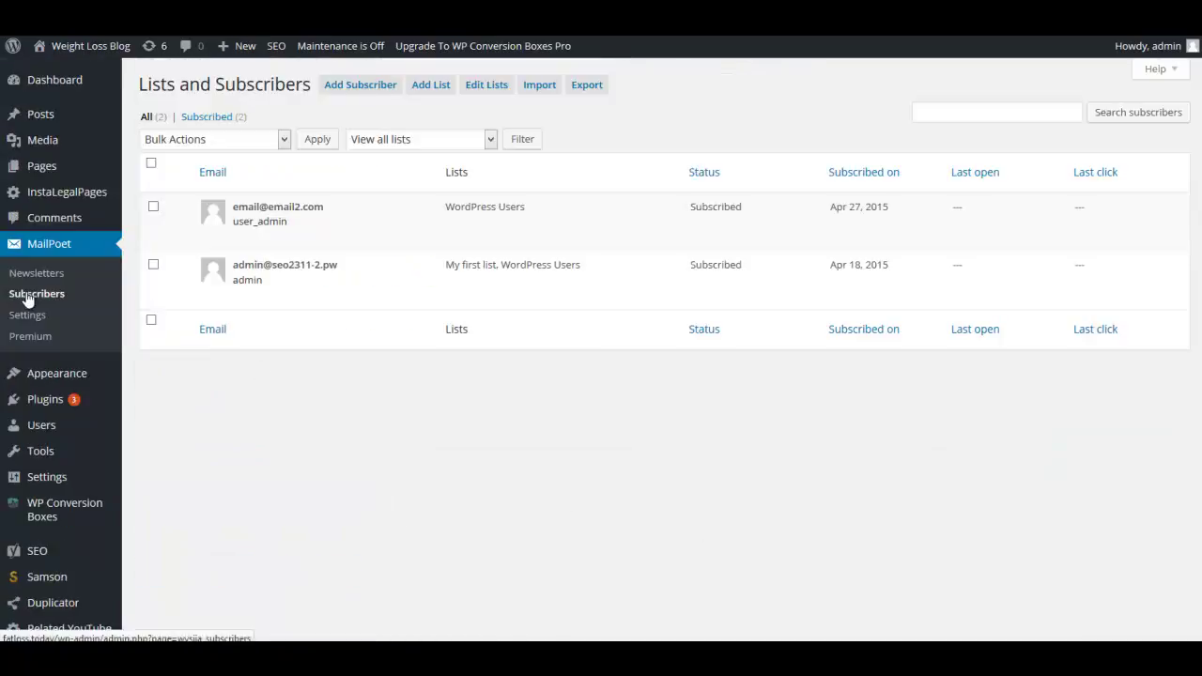
- Edit the admin subscriber in MailPoet to update the subscriber's name
mouse_move(324, 255)
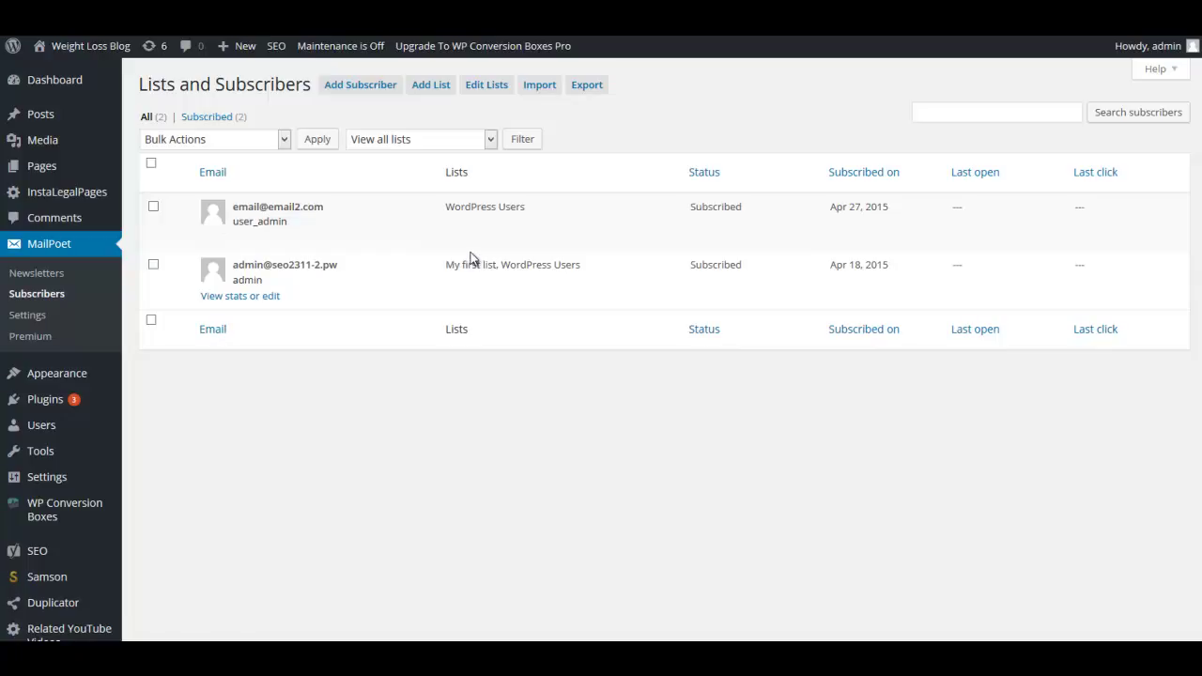
left_click(266, 297)
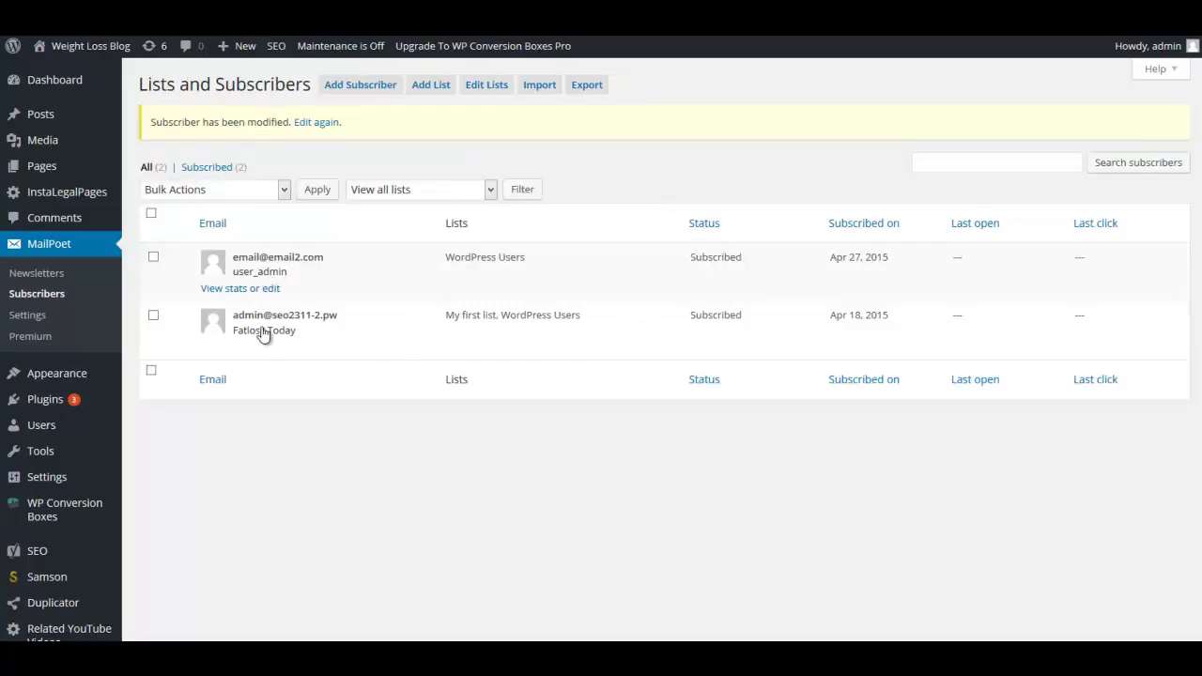
- Open My first list from the MailPoet list overview and rename it "Belly Fat Free"
left_click(485, 87)
mouse_move(185, 167)
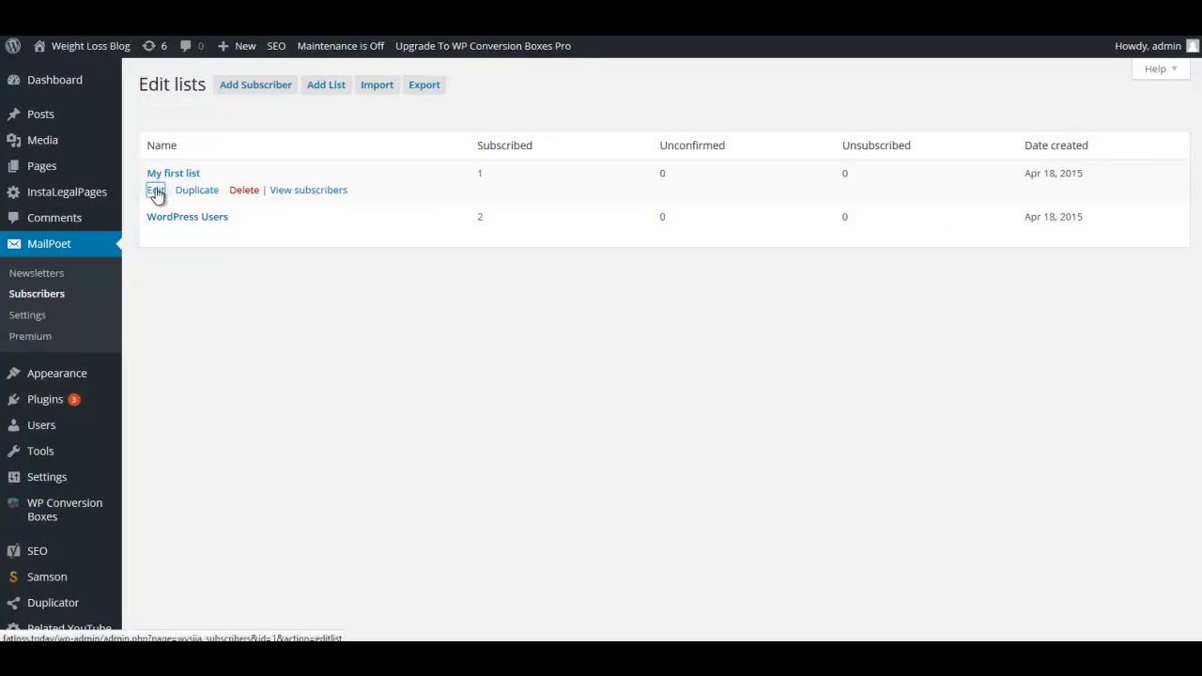
left_click(156, 190)
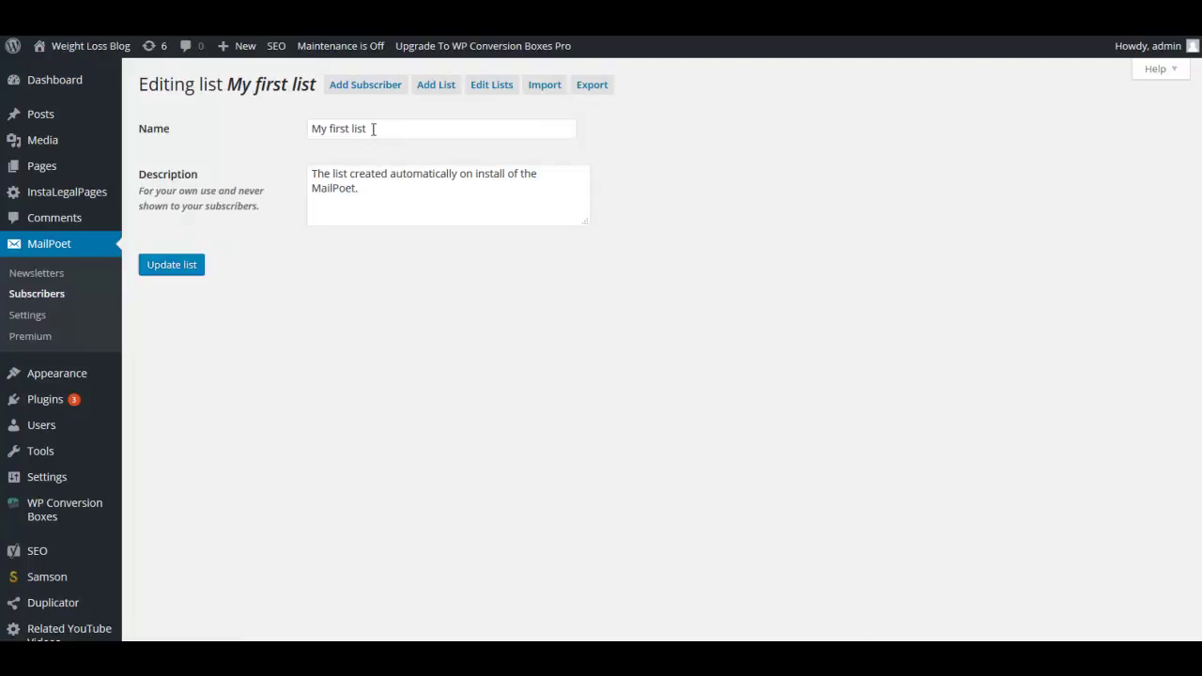
left_click_drag(374, 128, 270, 129)
type("Be")
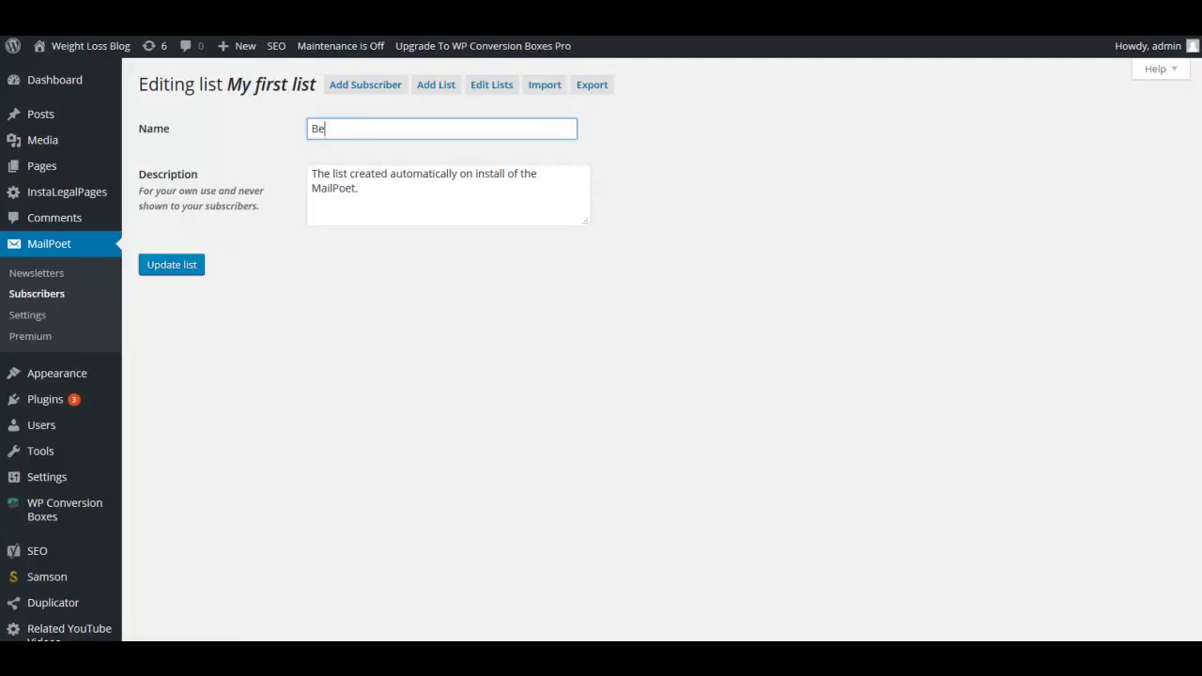
type("lly Fat Free")
- Set the list's description to "Stop struggling. Lose belly fat forever!", update the list and return to the newsletters overview
left_click_drag(310, 177, 431, 210)
type("Stop struggling.  Lose belly fat forever!")
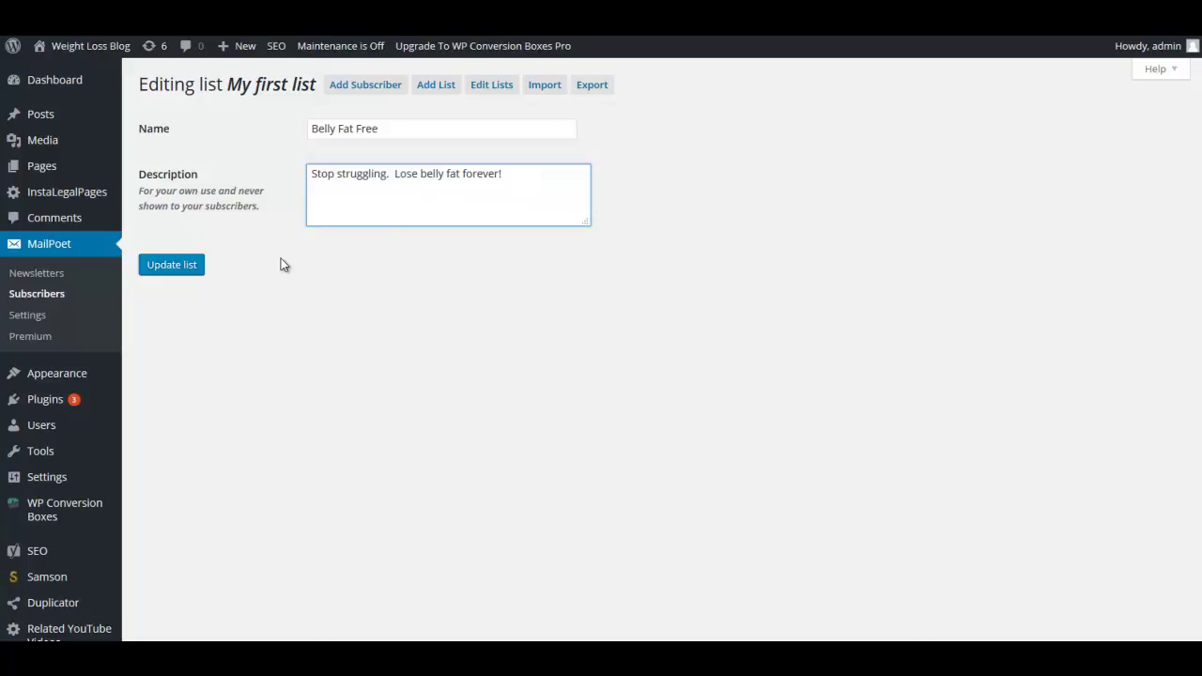
left_click(191, 272)
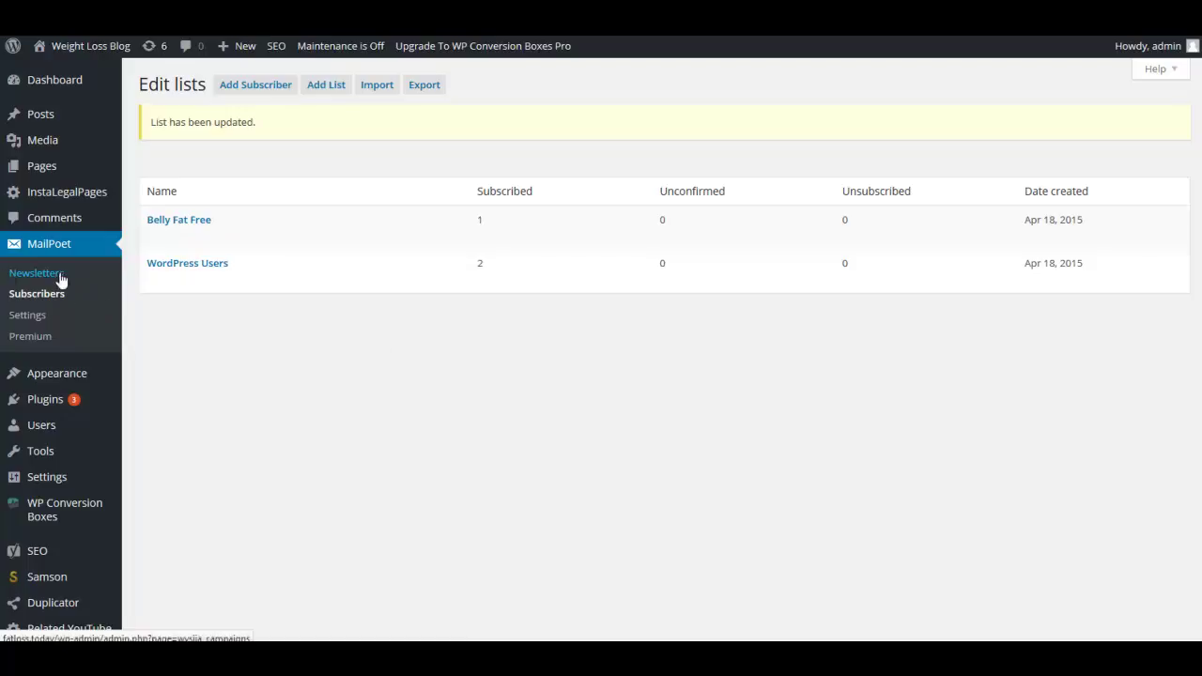
left_click(60, 275)
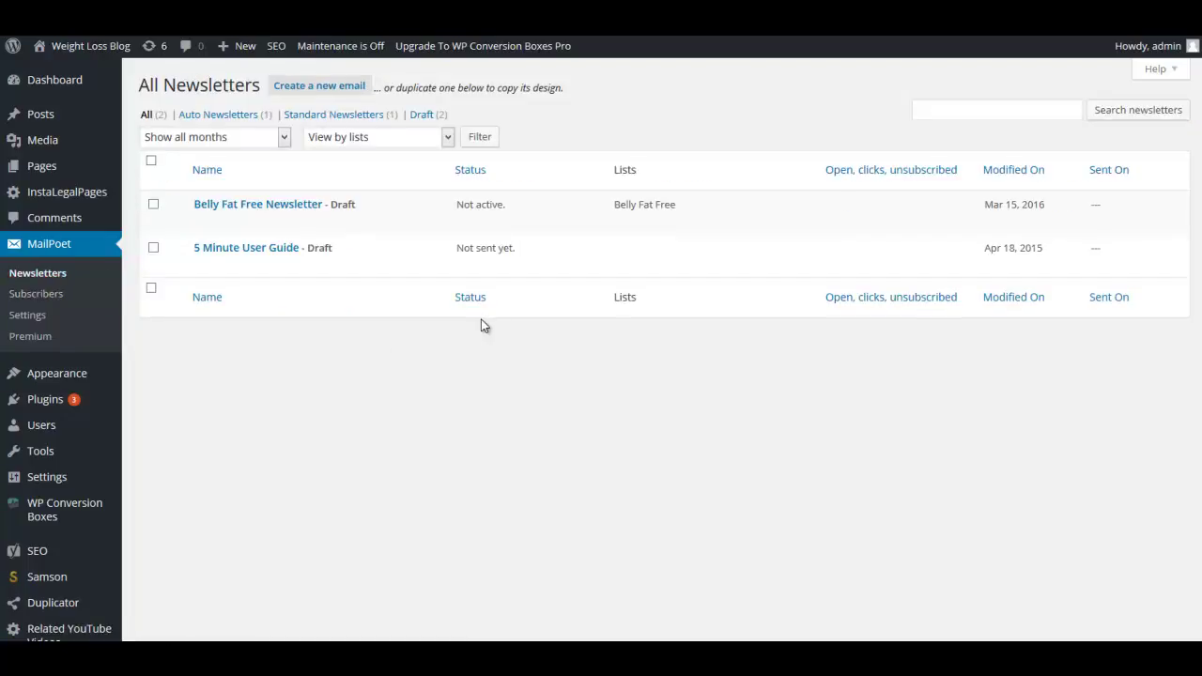